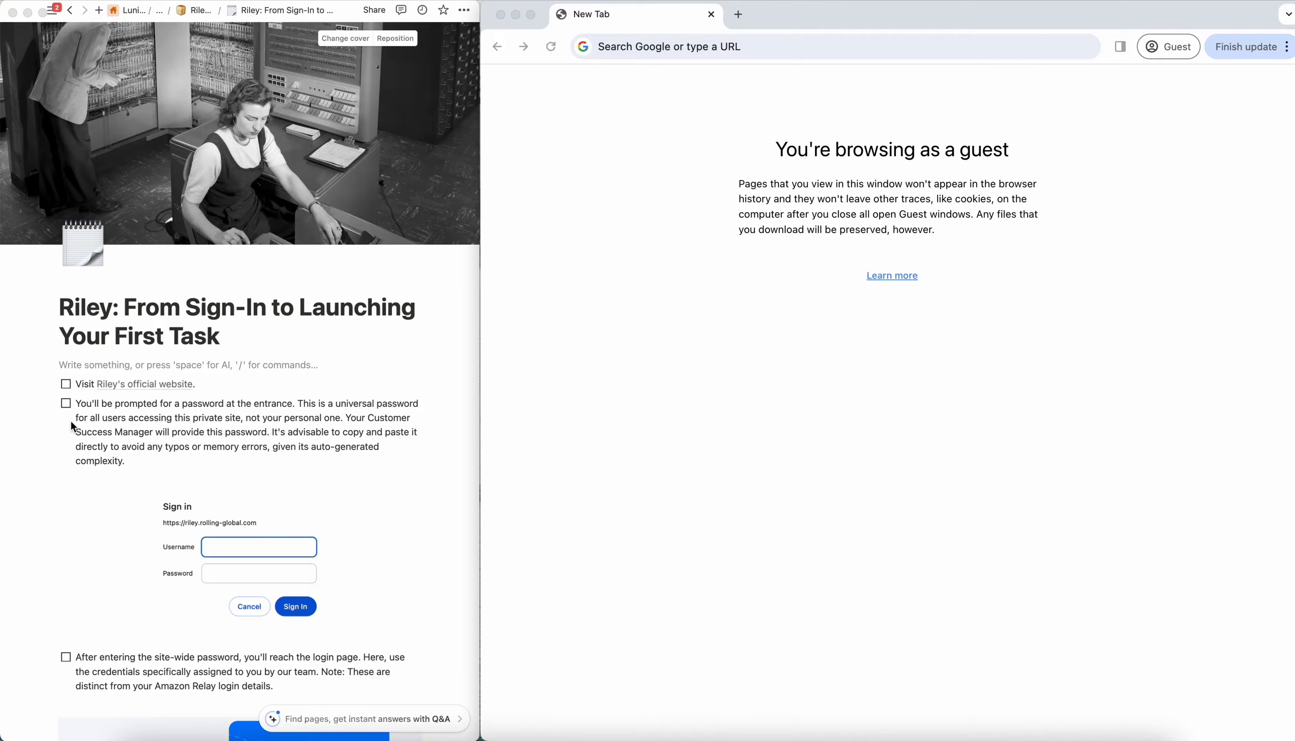
# - Check off the checklist item about visiting Riley's official website and load riley.rolling-global.com in the browser
pyautogui.click(71, 393)
pyautogui.click(66, 384)
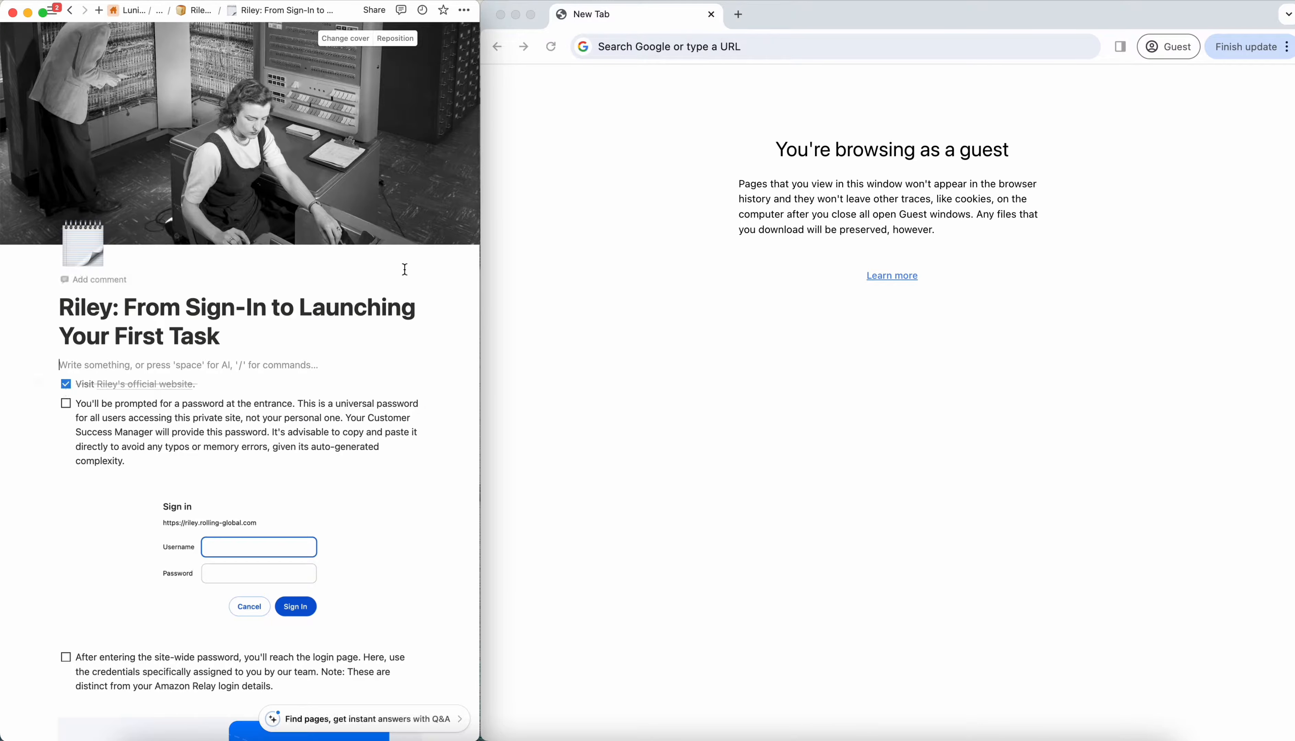
pyautogui.click(684, 49)
pyautogui.write('https://riley.rolling-global.com/')
pyautogui.press('Return')
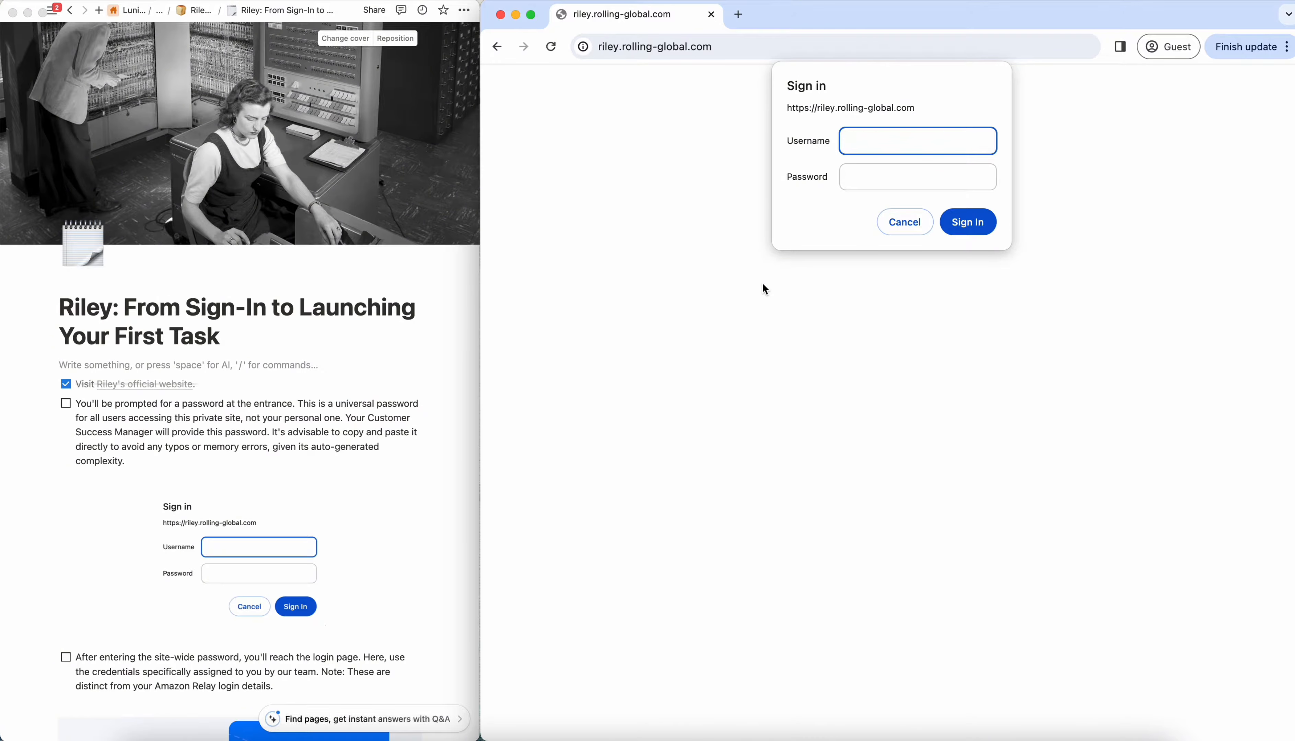
# - Sign in at the site entrance prompt with the shared username and site-wide password, and check off the entrance password item
pyautogui.write('riley')
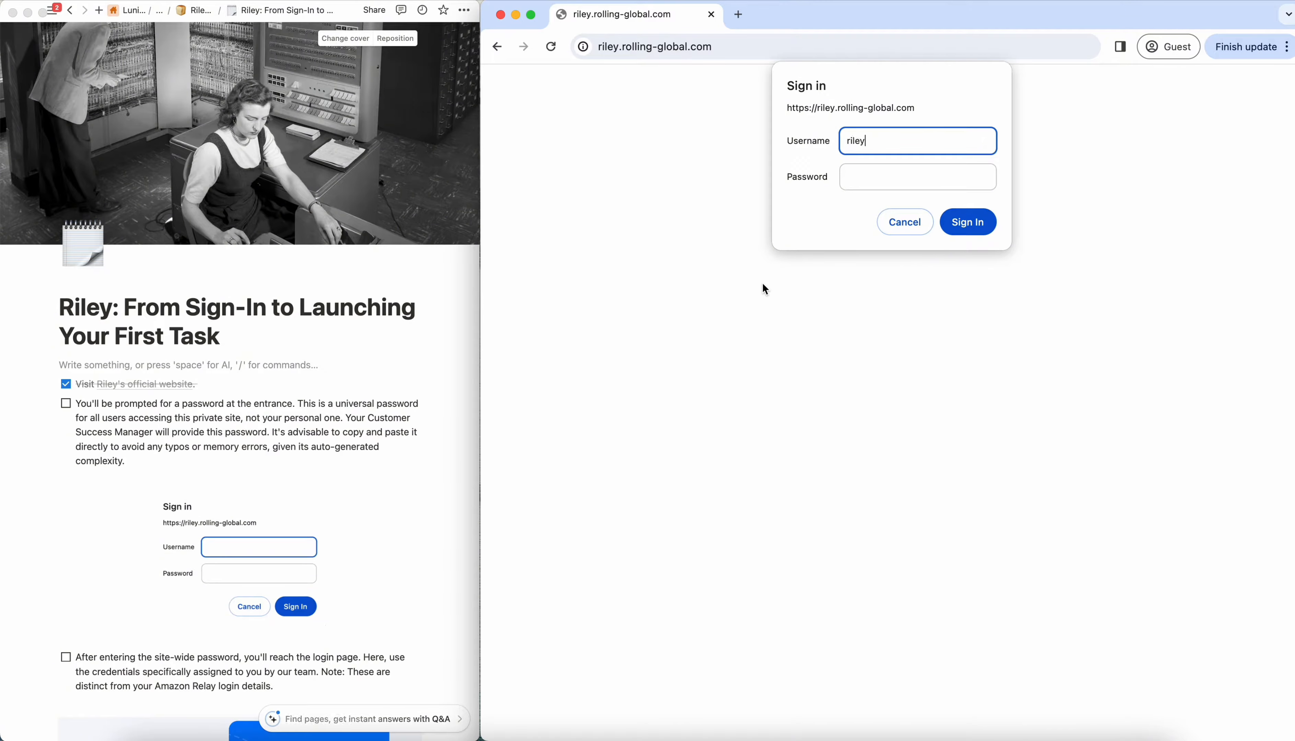
pyautogui.write('-beta')
pyautogui.click(885, 176)
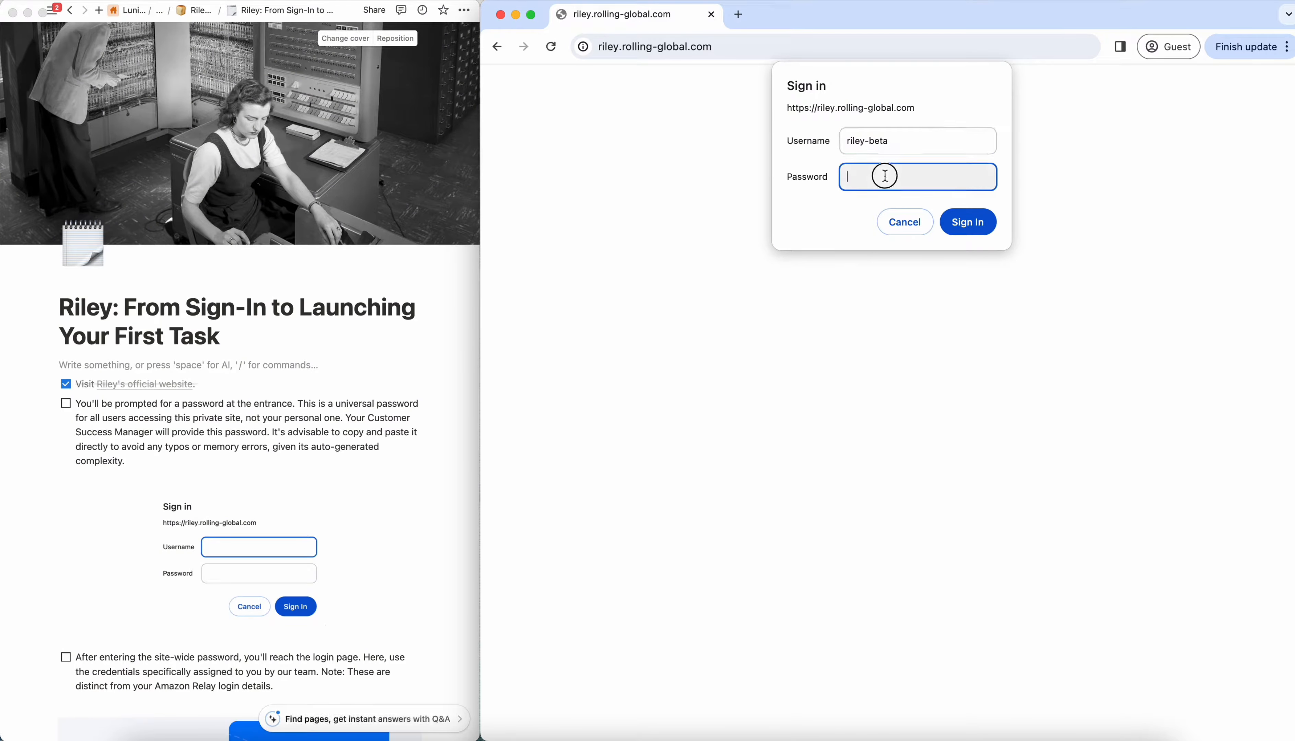
pyautogui.write('••••')
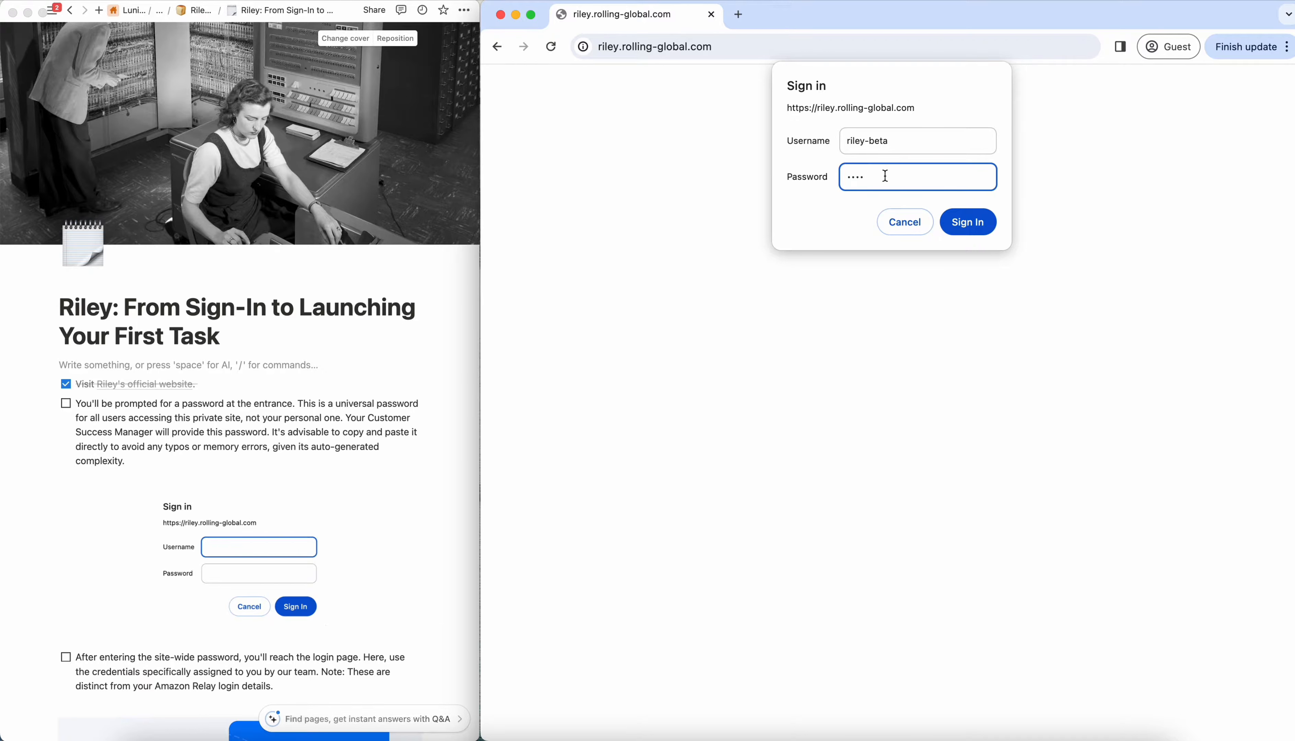
pyautogui.write('•••')
pyautogui.click(968, 222)
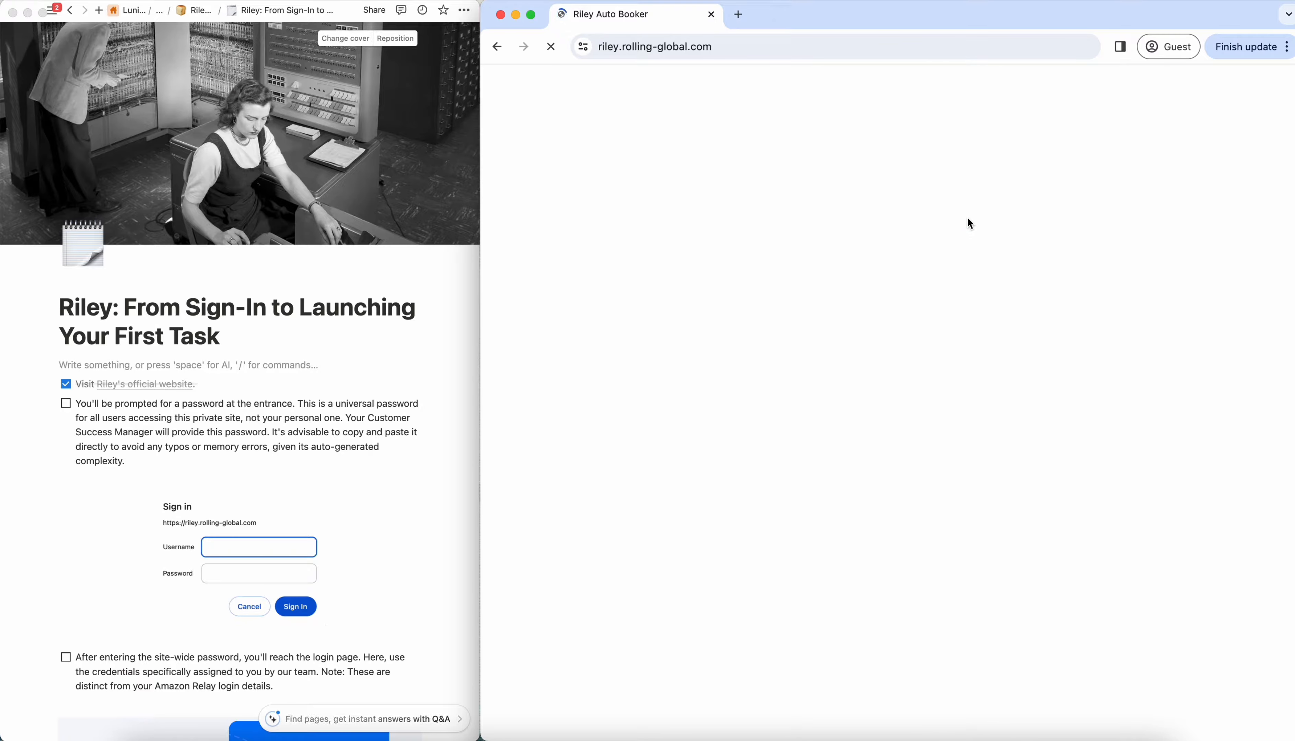
pyautogui.click(67, 403)
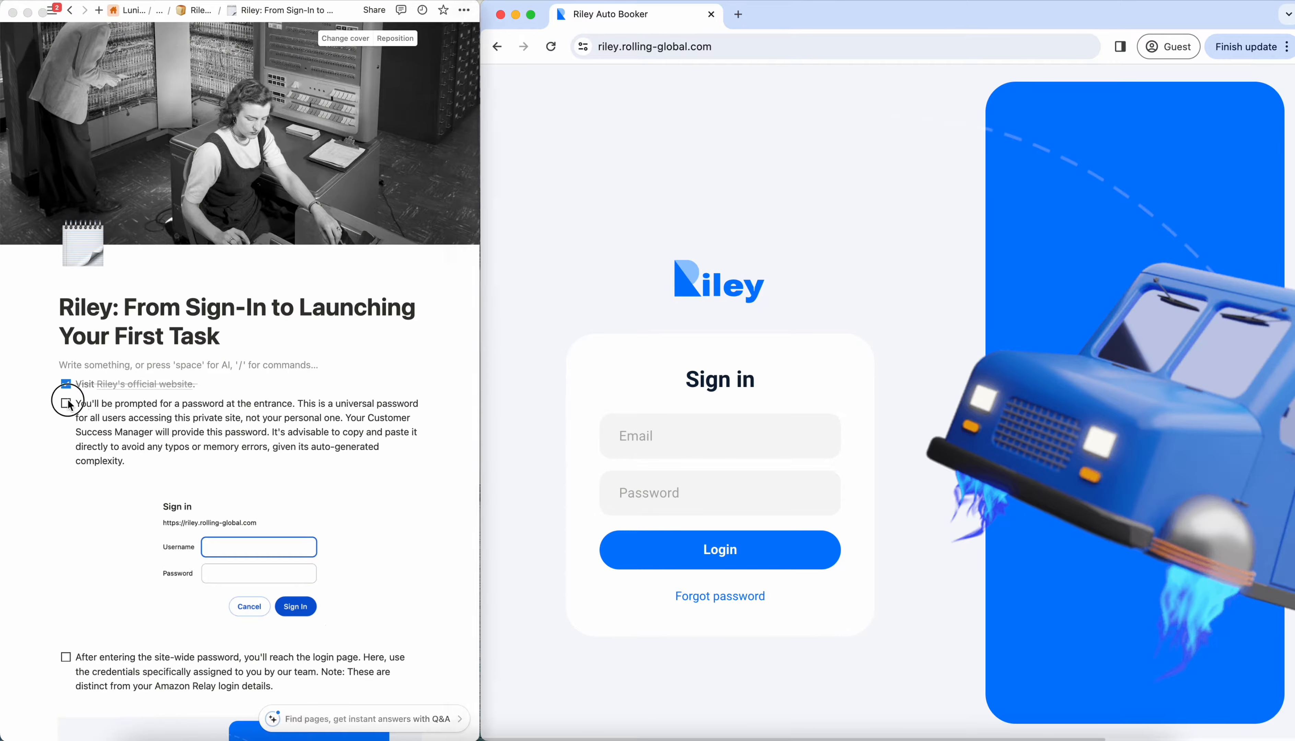
# - Log in to Riley with the assigned account email and password, and check off the login page item in the checklist
pyautogui.scroll(-5, 129, 401)
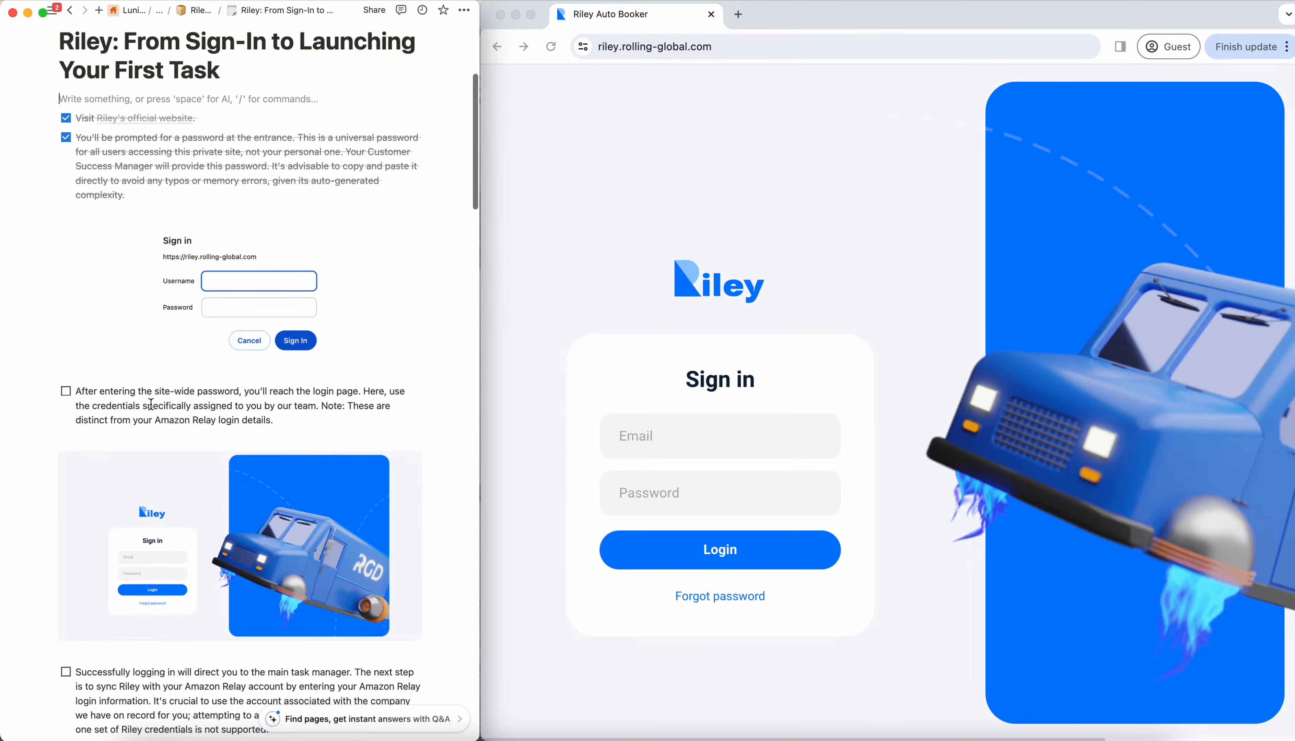
pyautogui.scroll(-1, 150, 404)
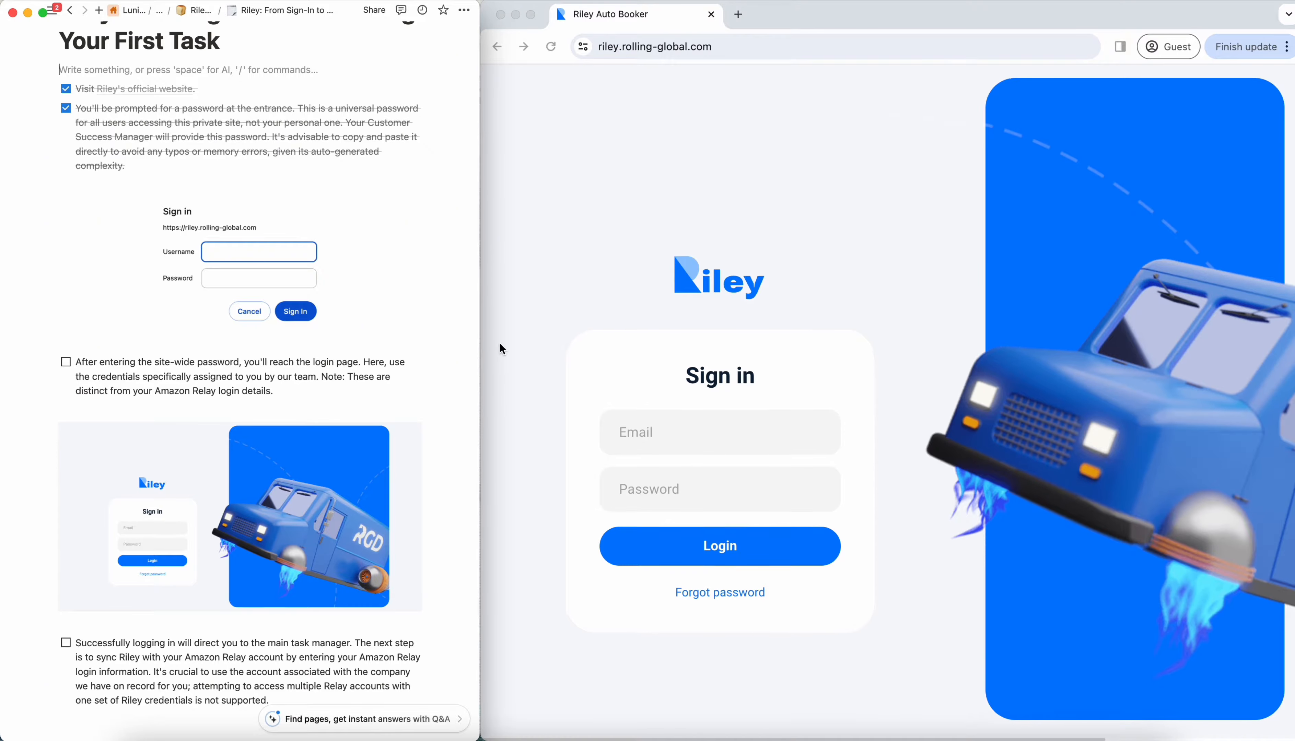
pyautogui.scroll(-3, 499, 345)
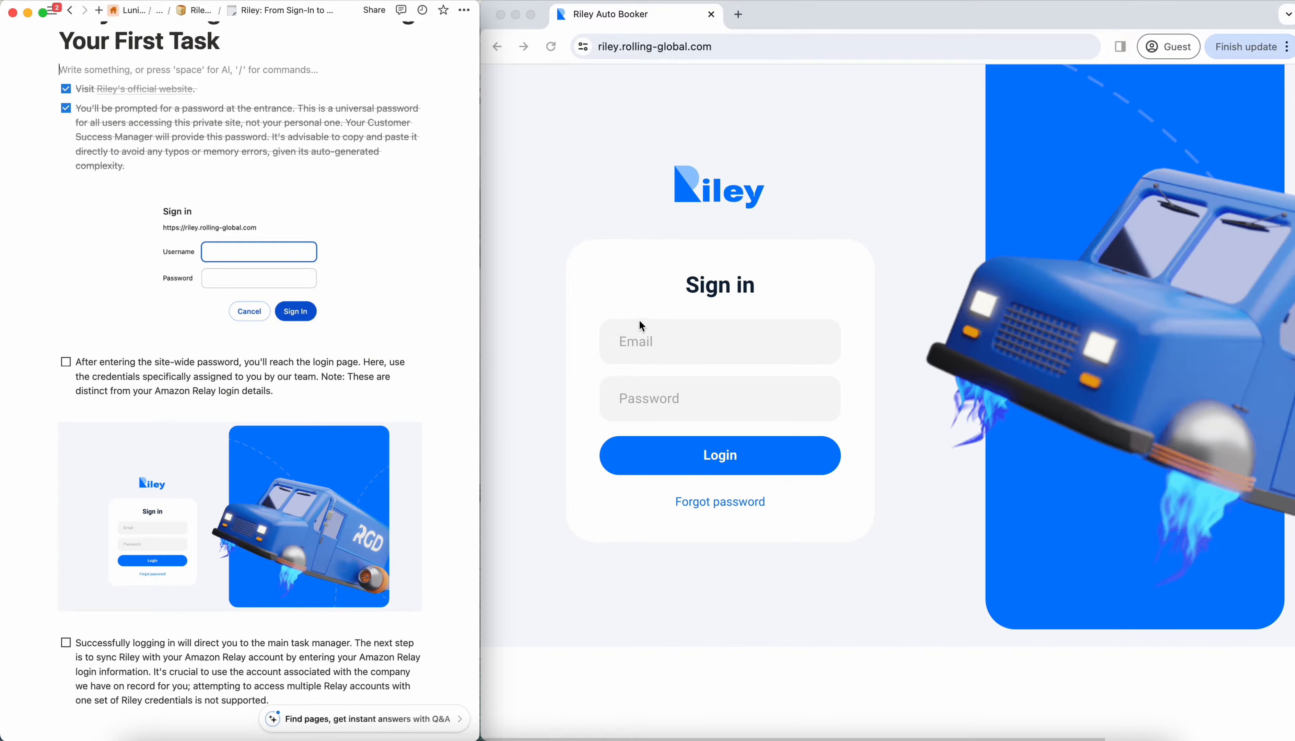
pyautogui.click(669, 343)
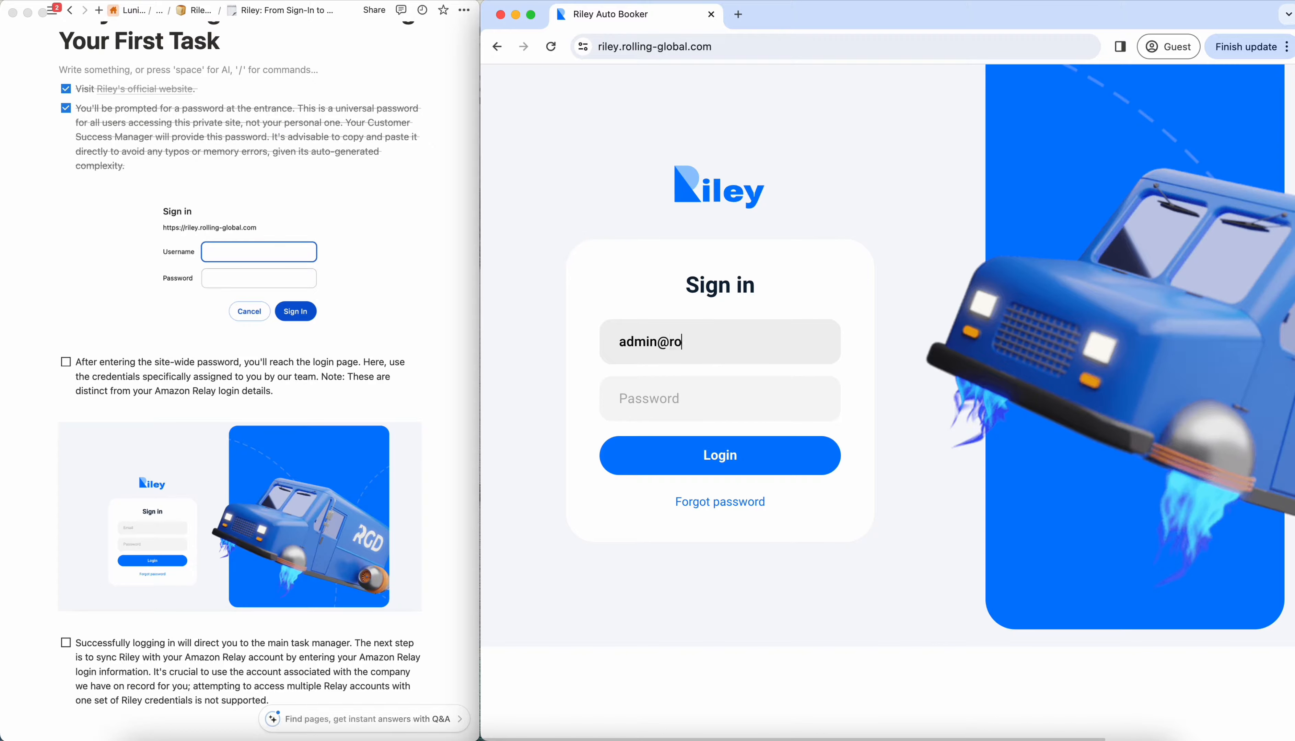
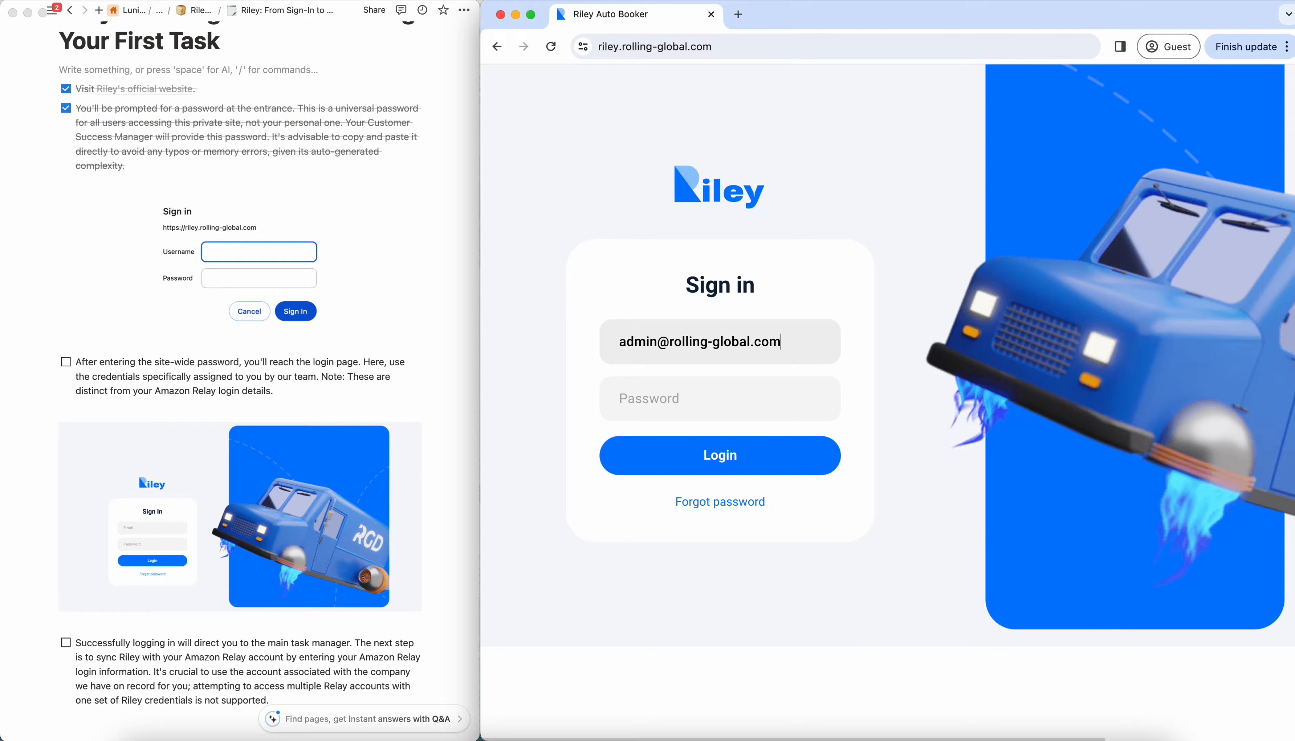
pyautogui.click(708, 390)
pyautogui.write('admin123456')
pyautogui.click(728, 459)
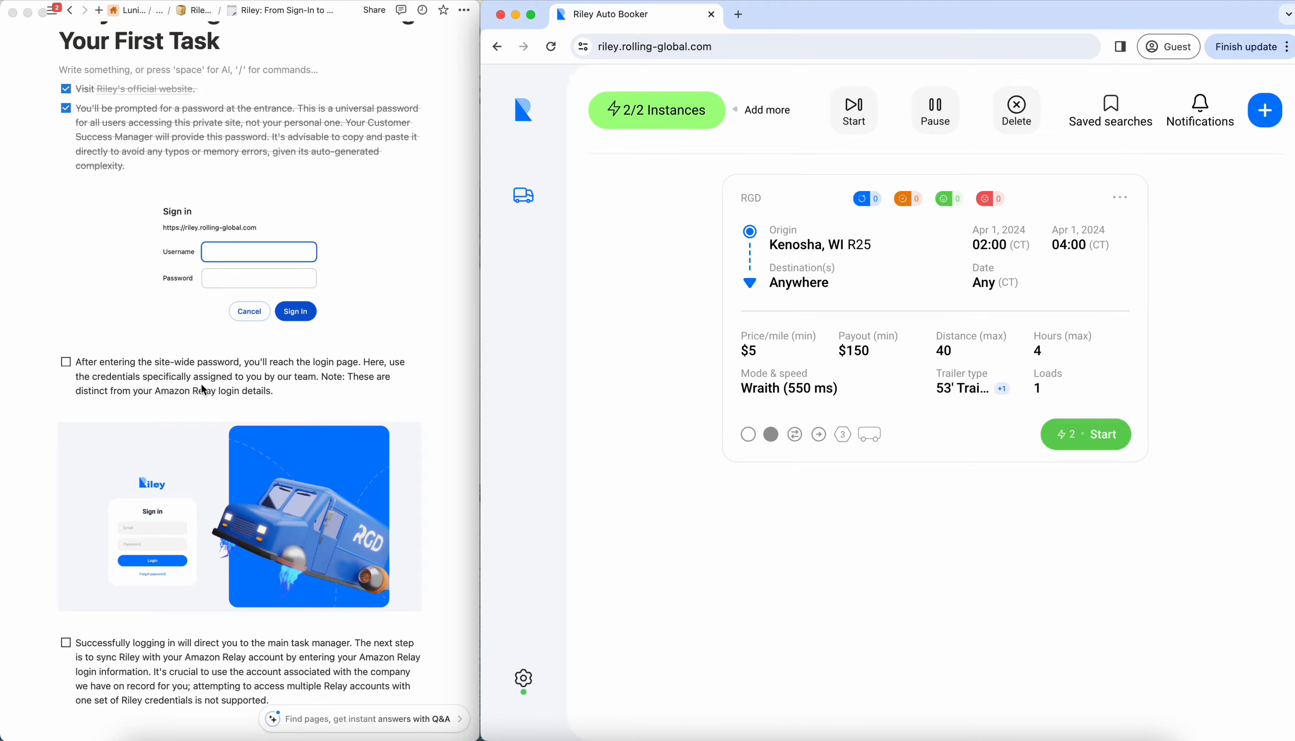
pyautogui.click(67, 364)
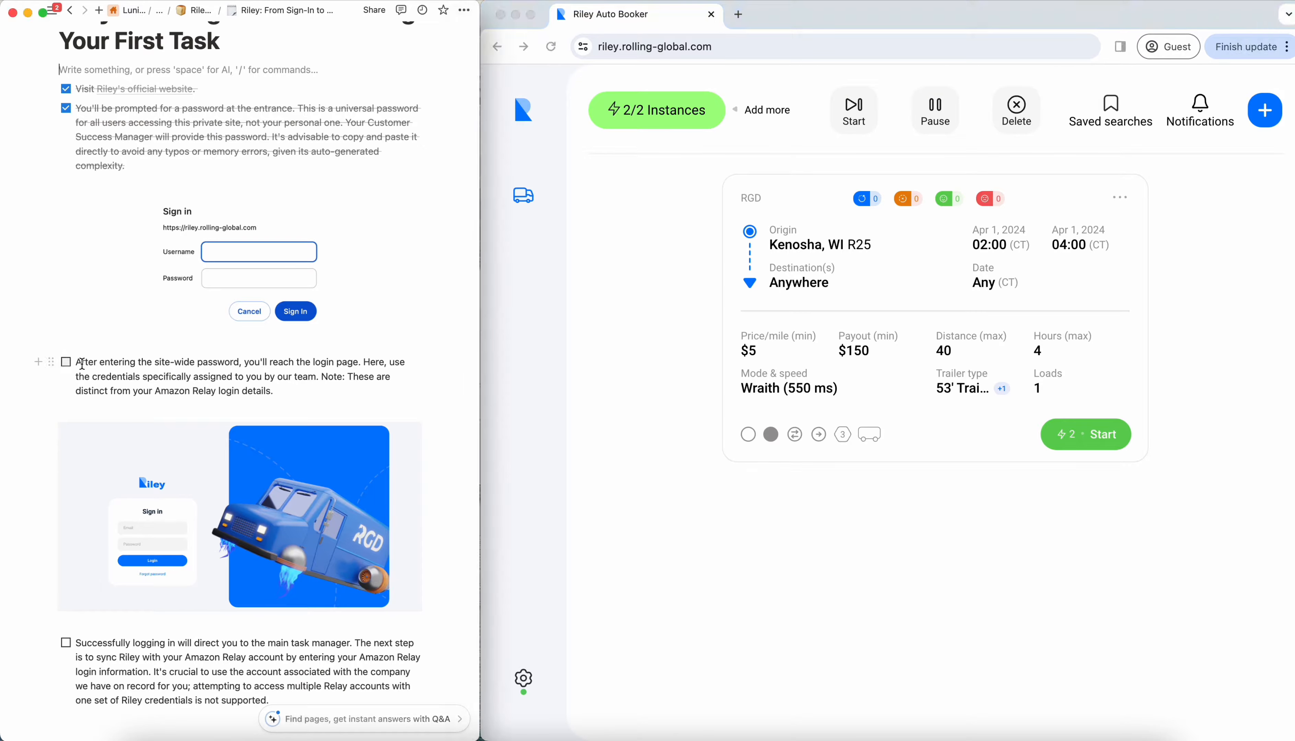
pyautogui.click(66, 362)
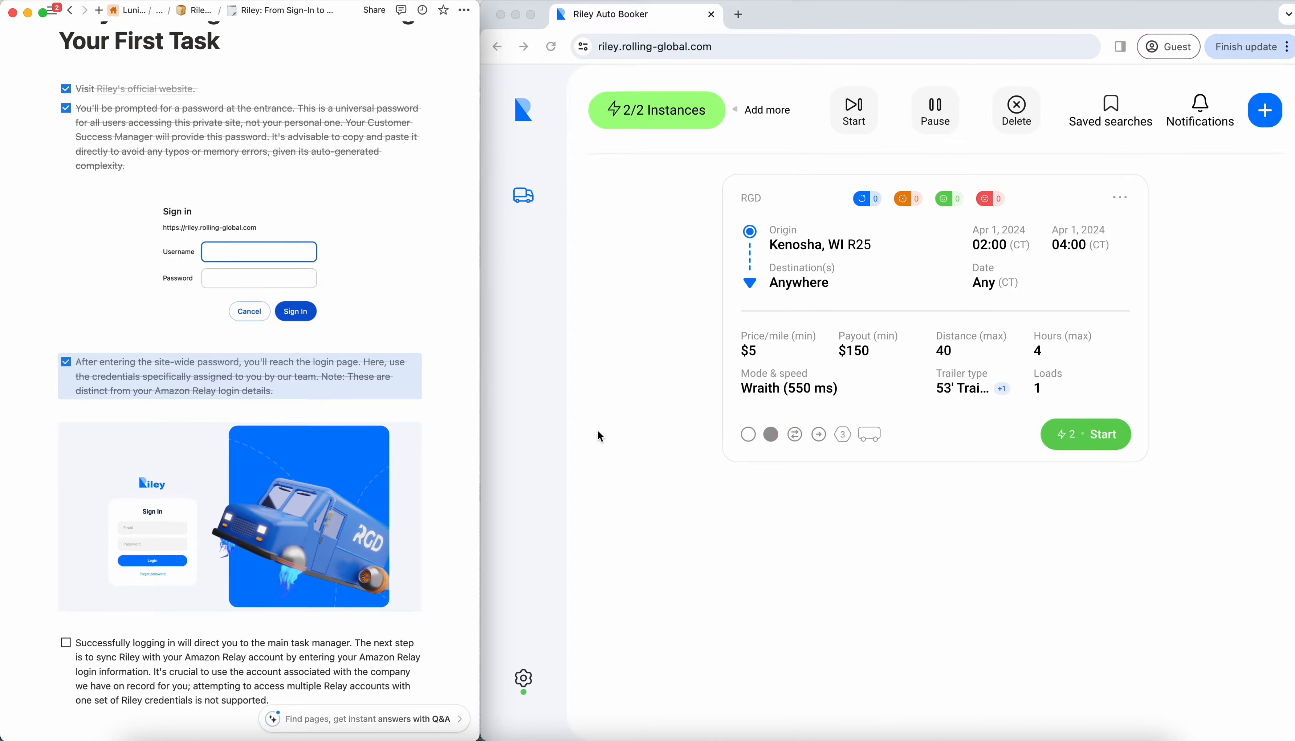
# - Log out of the Amazon Relay account in Riley's settings and close the settings
pyautogui.click(523, 678)
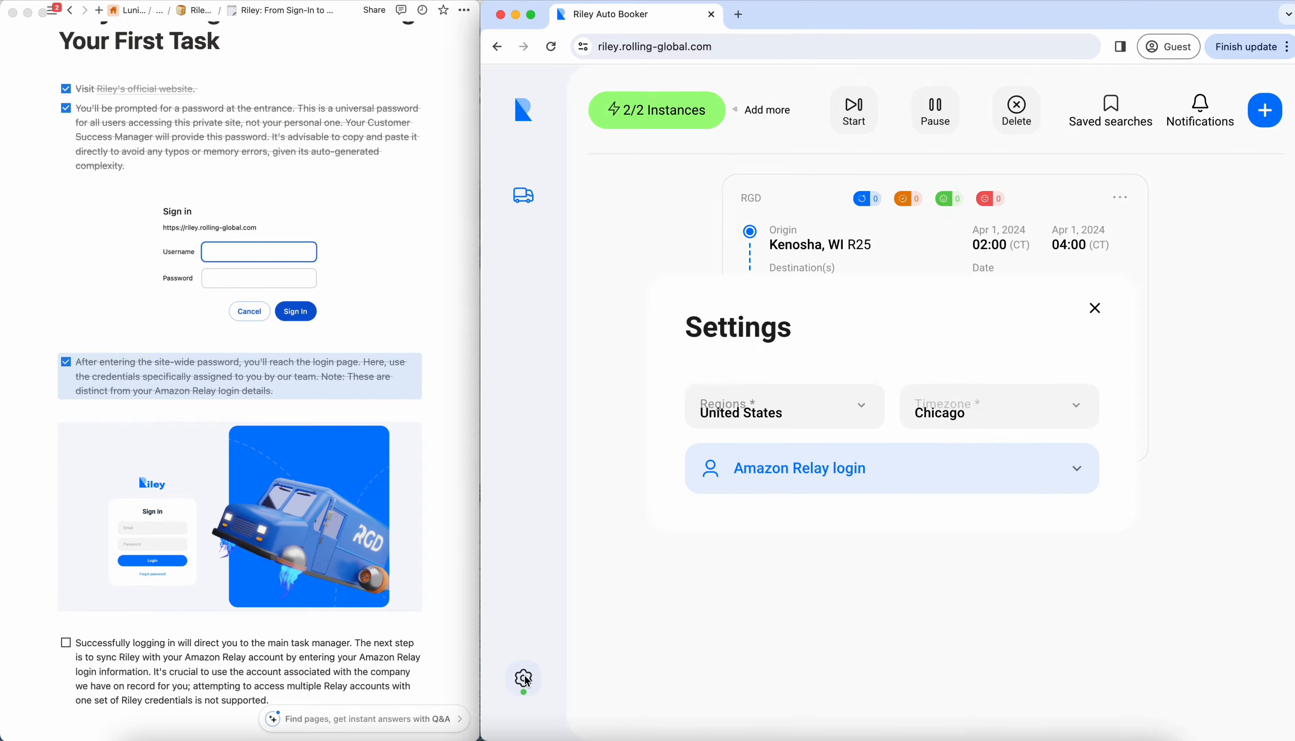
pyautogui.click(839, 473)
pyautogui.click(751, 541)
pyautogui.click(869, 457)
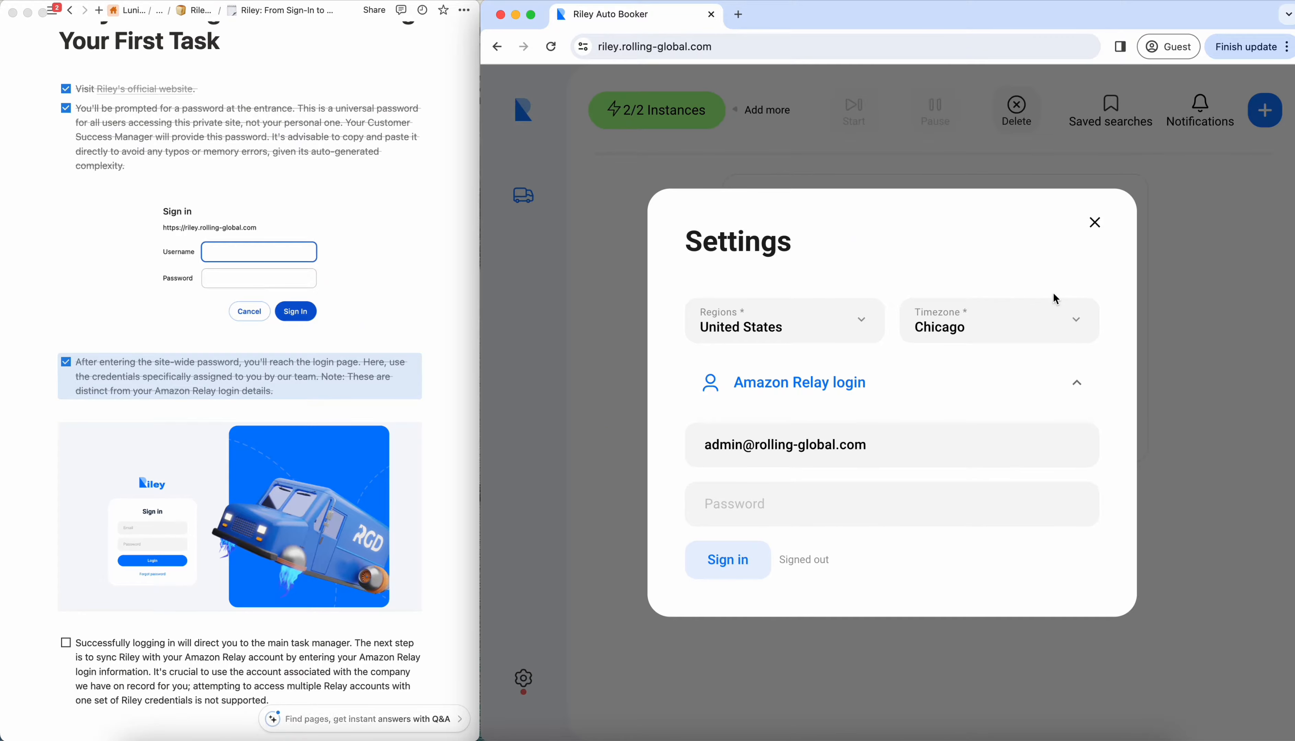
pyautogui.click(1106, 230)
# - Delete the RGD task with origin Kenosha, WI from the task manager
pyautogui.click(1051, 337)
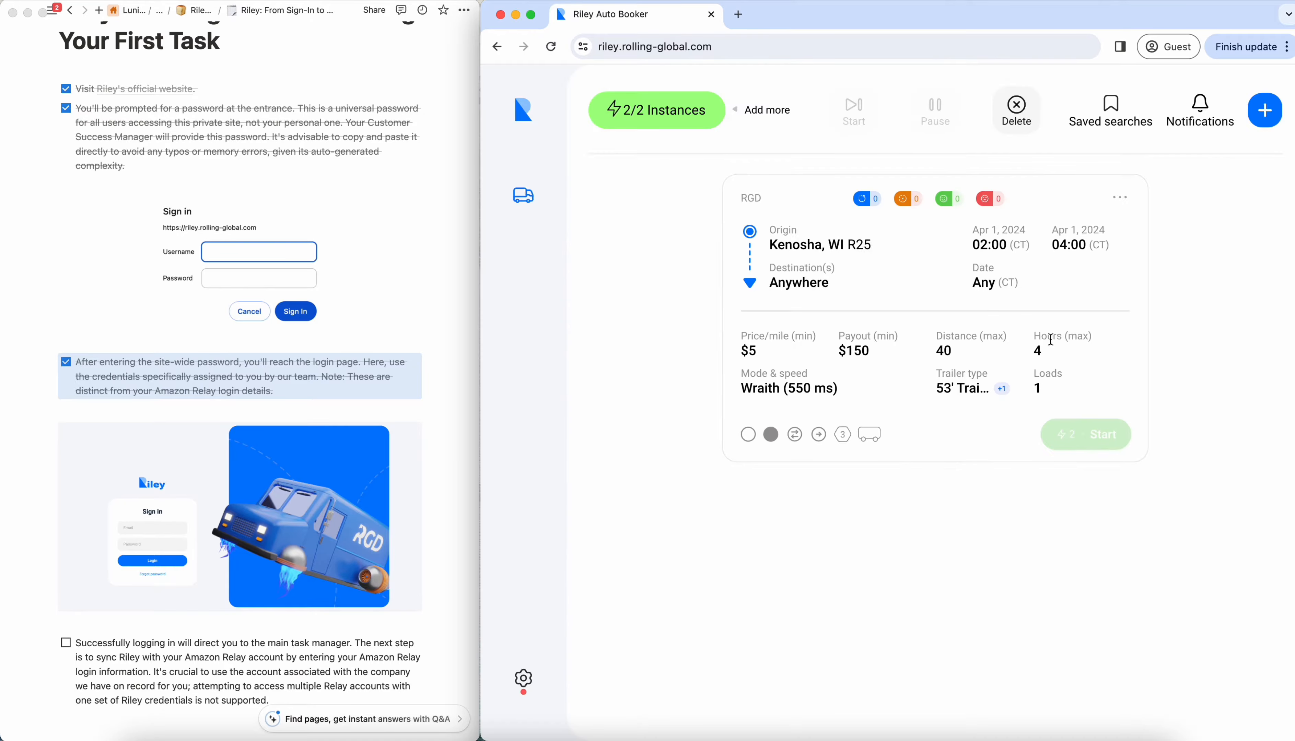
pyautogui.click(1120, 198)
pyautogui.click(1077, 236)
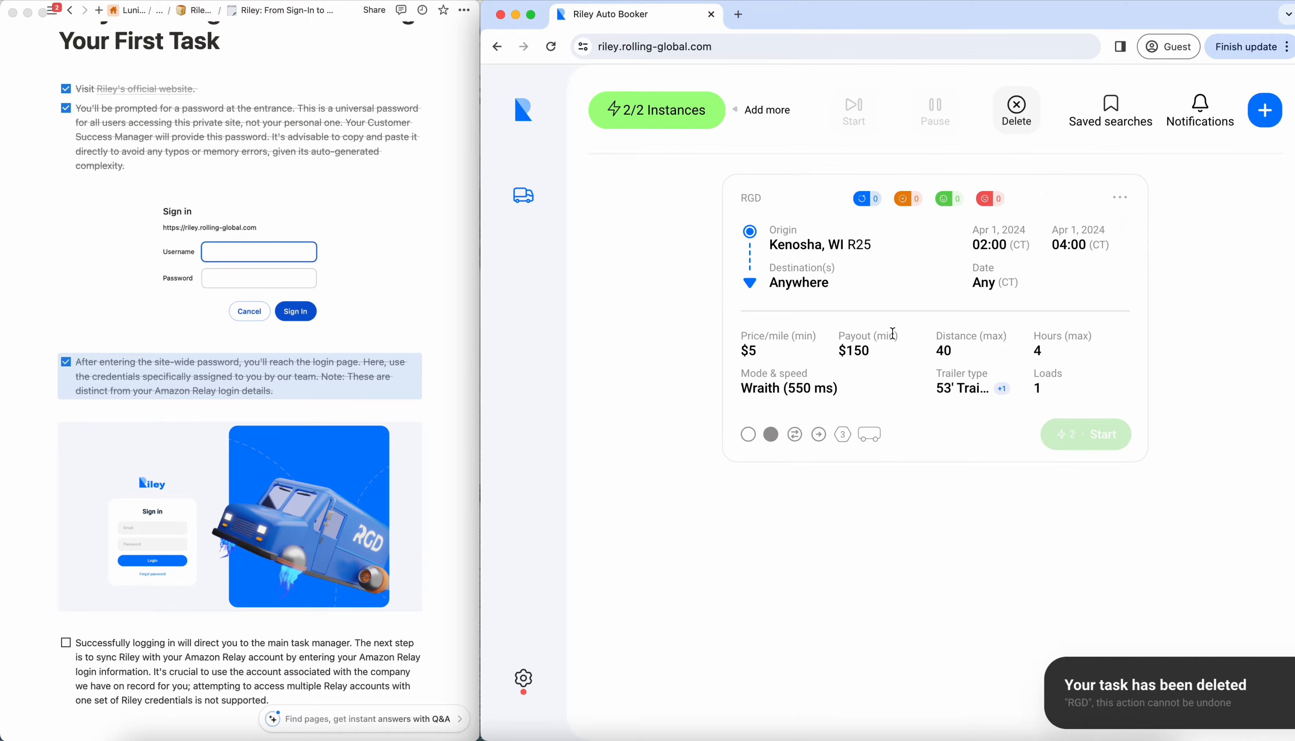
# - Sign in to the Amazon Relay account from Riley's settings by entering the account password
pyautogui.scroll(-5, 367, 504)
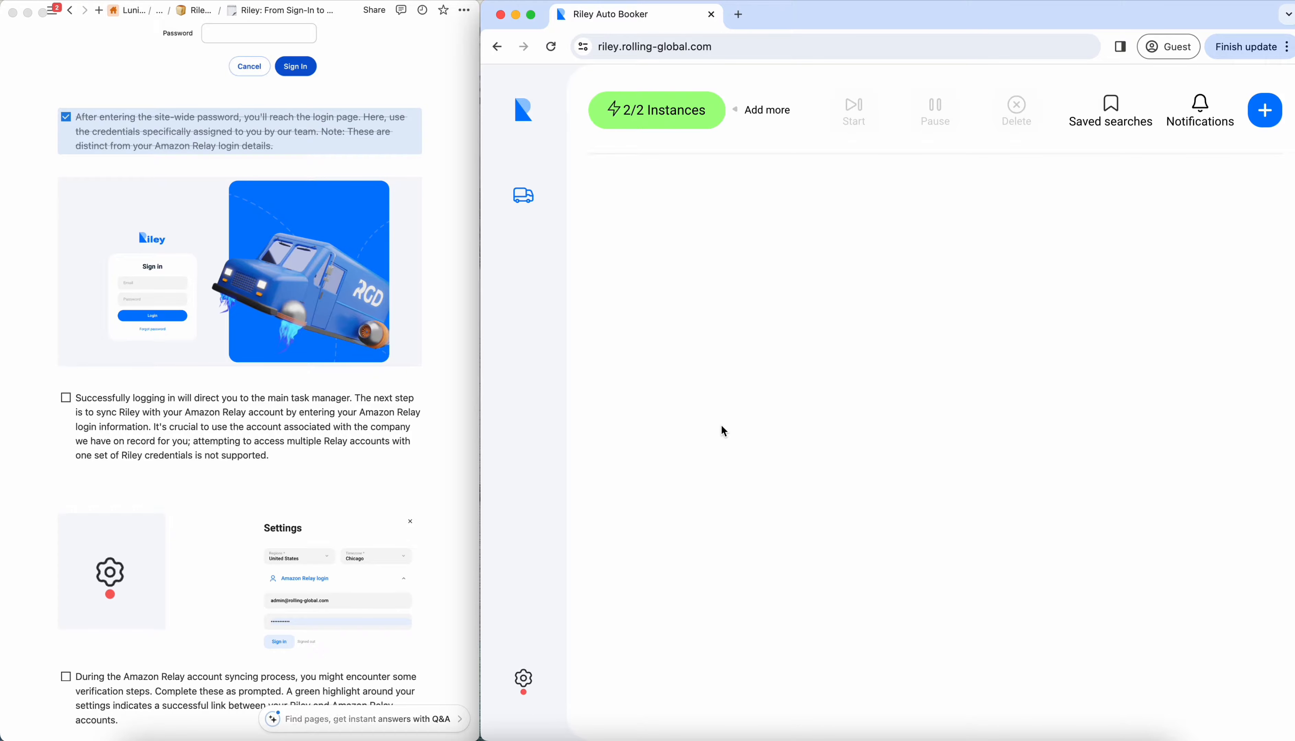
pyautogui.click(530, 689)
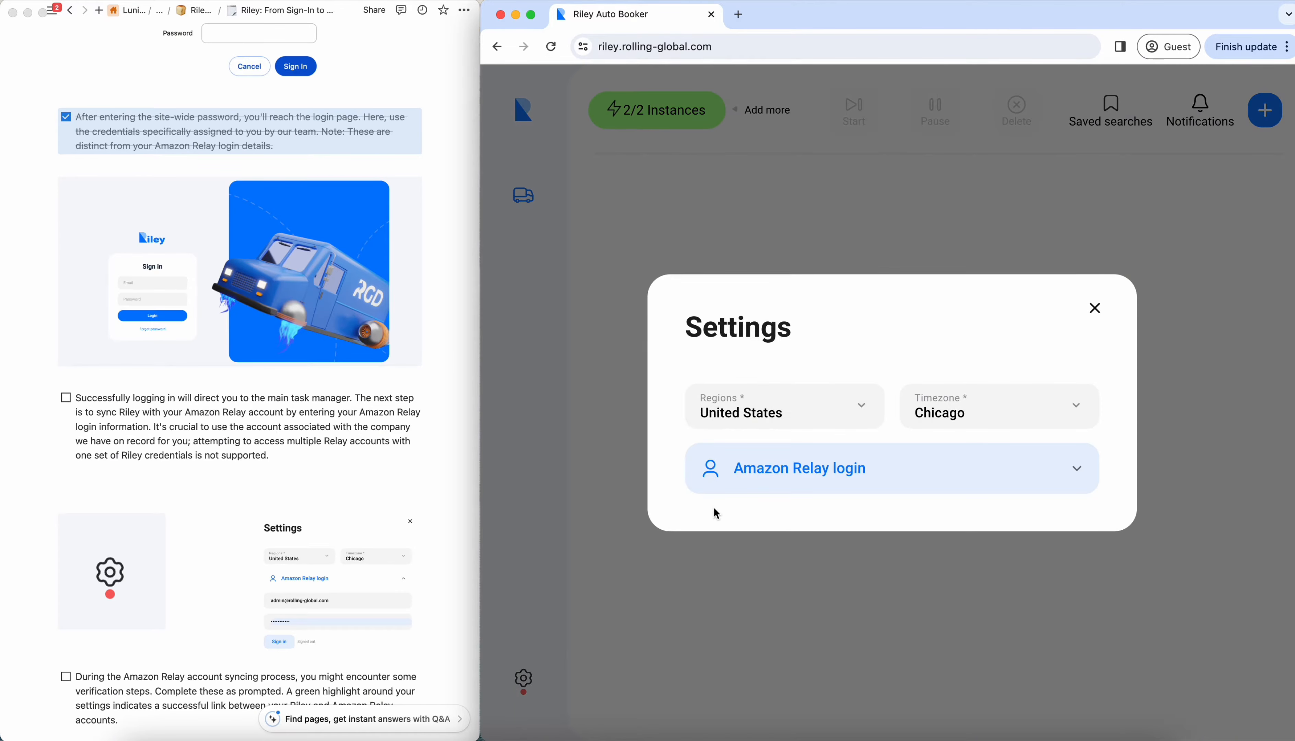
pyautogui.click(827, 468)
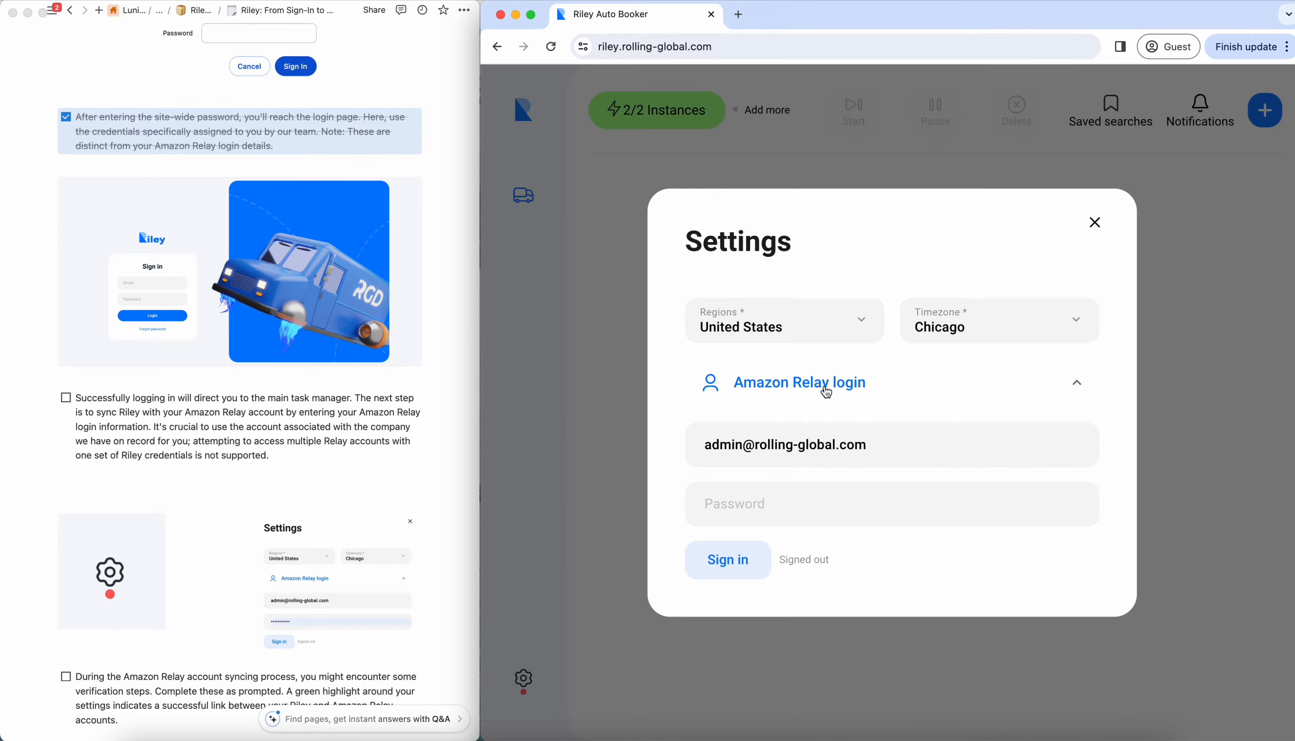
pyautogui.click(203, 284)
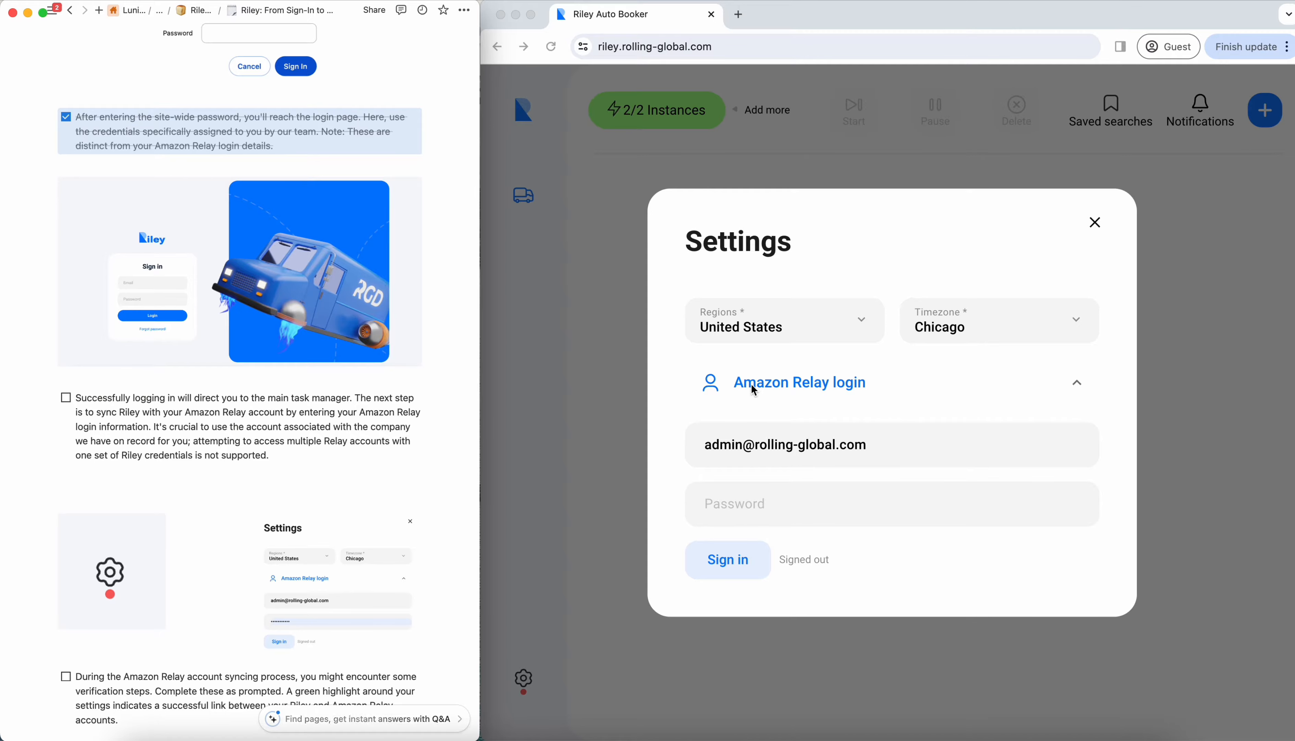
pyautogui.click(762, 509)
pyautogui.write('••••••••••••')
pyautogui.click(754, 571)
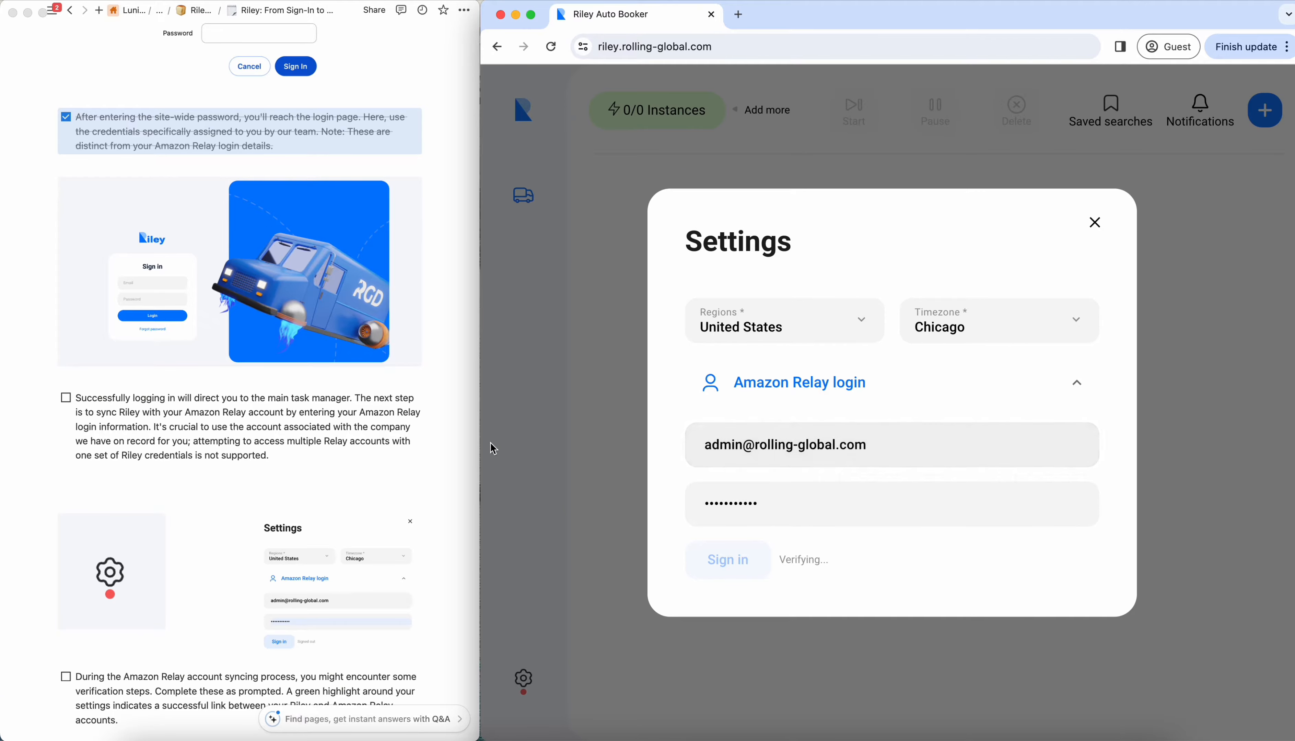
# - Check off the checklist item about syncing Riley with the Amazon Relay account
pyautogui.scroll(-2, 324, 469)
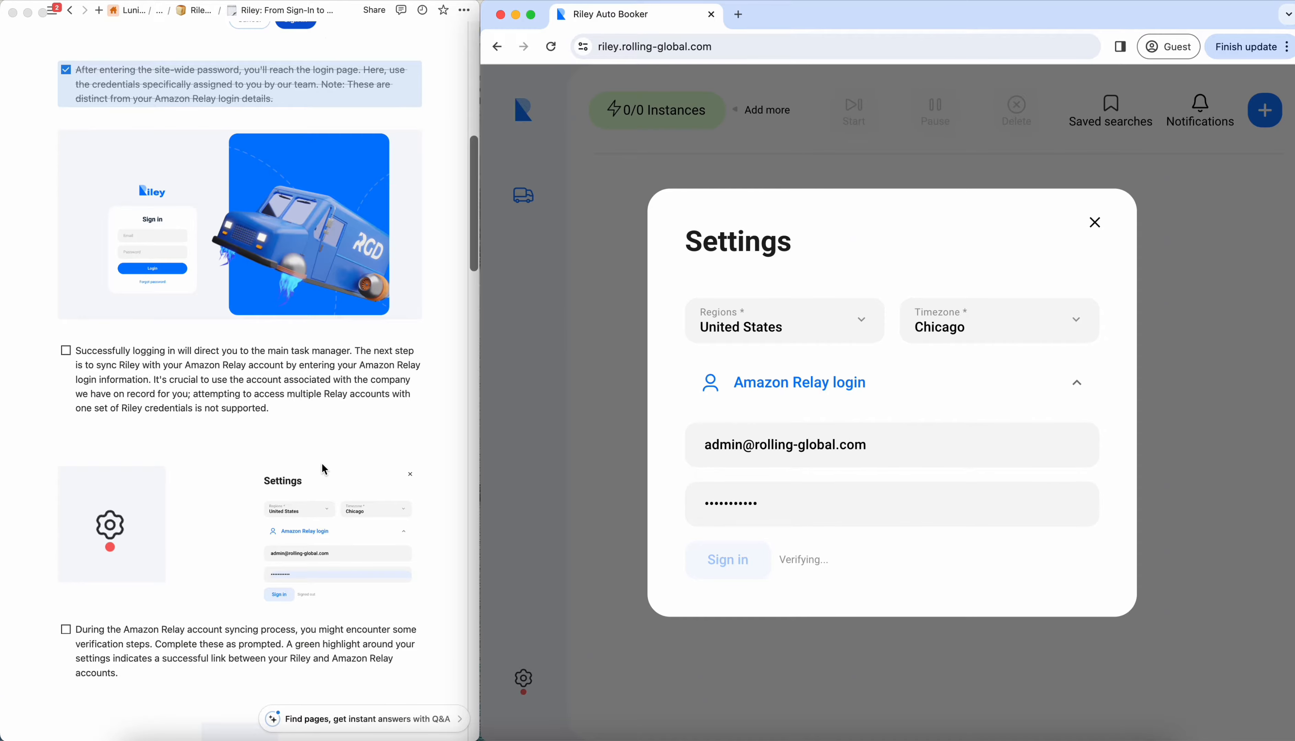
pyautogui.scroll(-1, 322, 465)
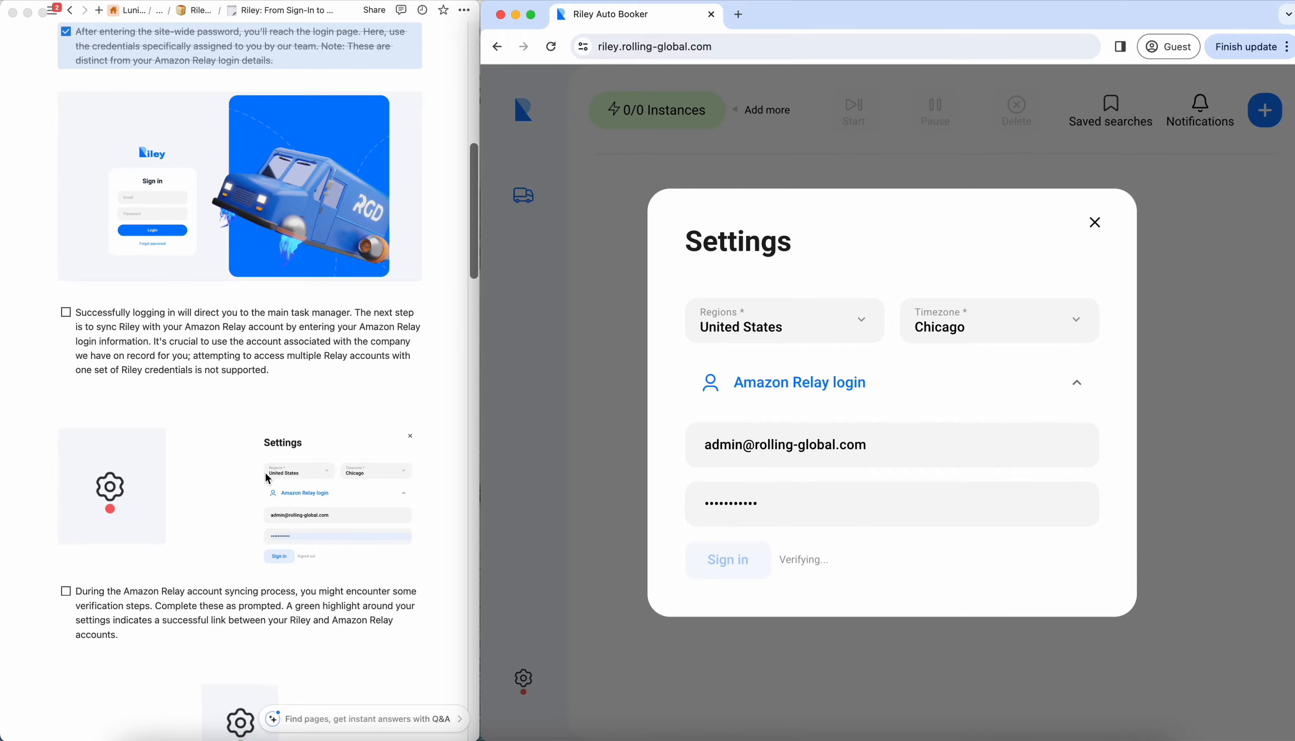
pyautogui.scroll(-2, 266, 475)
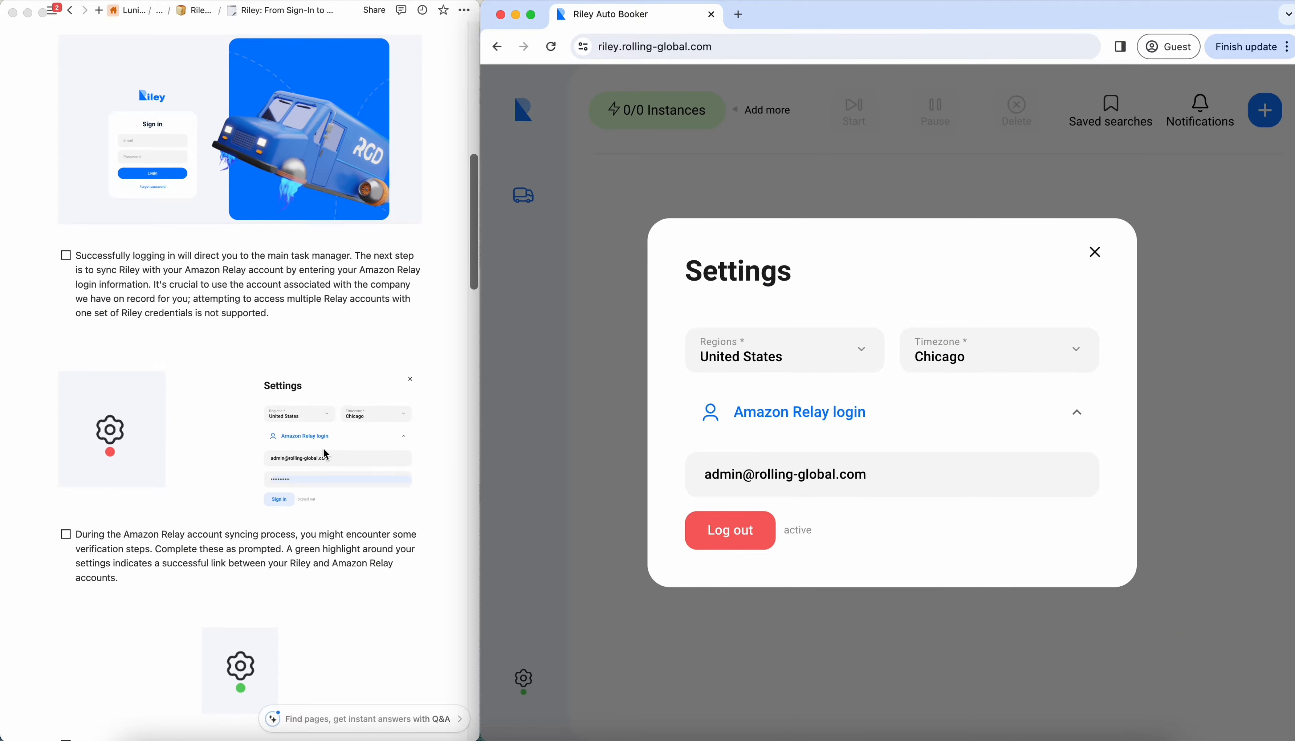
pyautogui.click(70, 262)
pyautogui.click(66, 256)
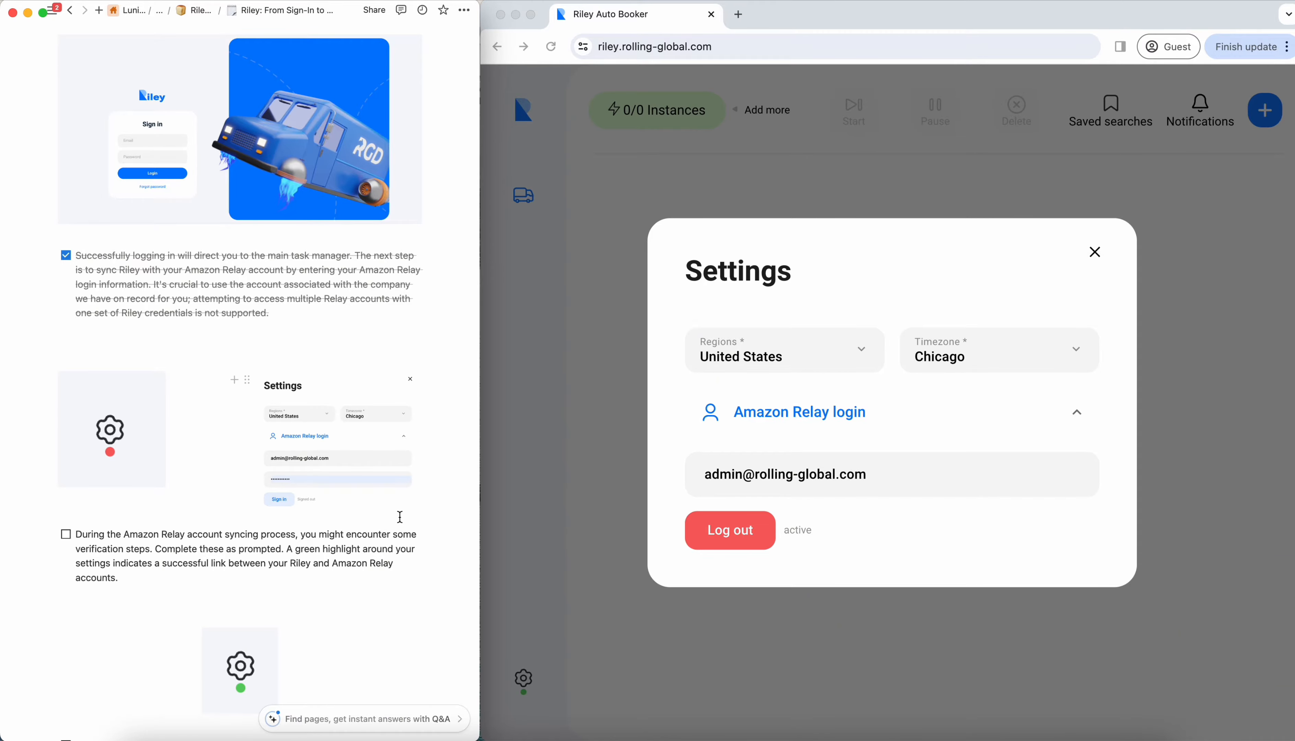
# - Close Riley's settings and check off the item about the Amazon Relay verification steps
pyautogui.scroll(-4, 400, 517)
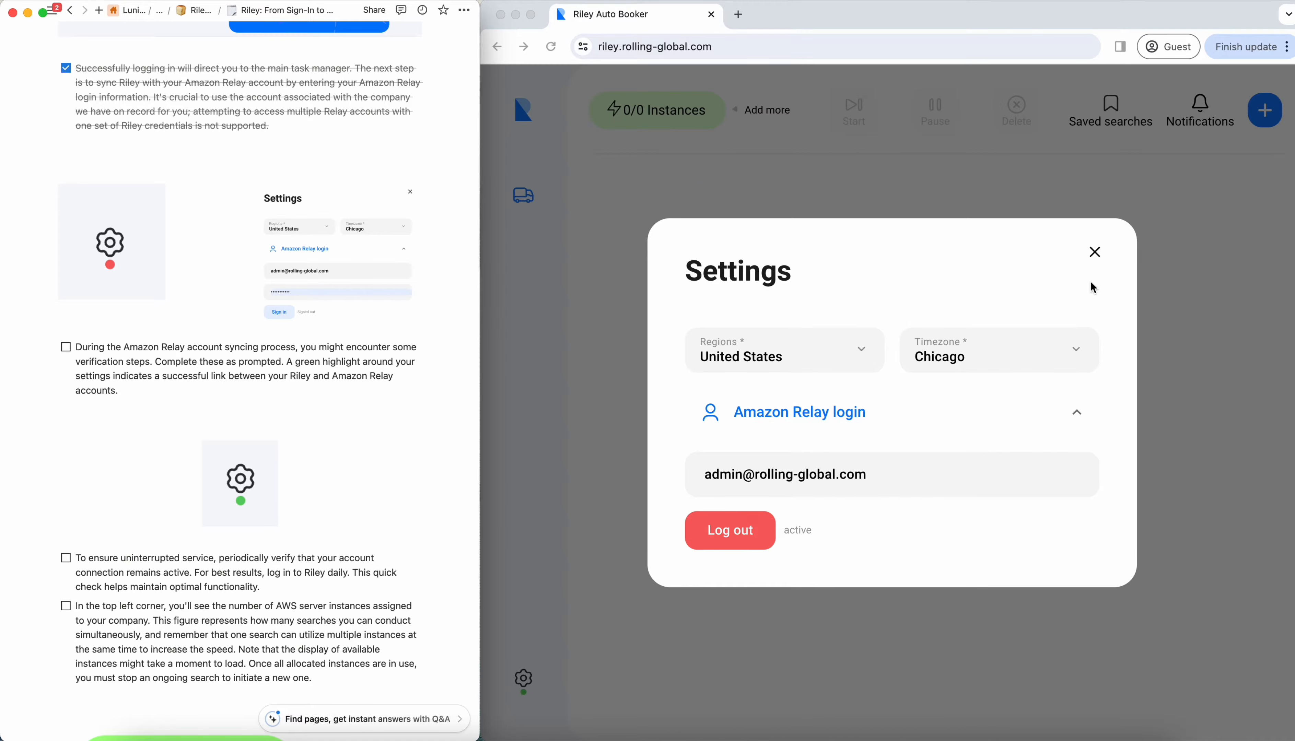
pyautogui.click(1094, 252)
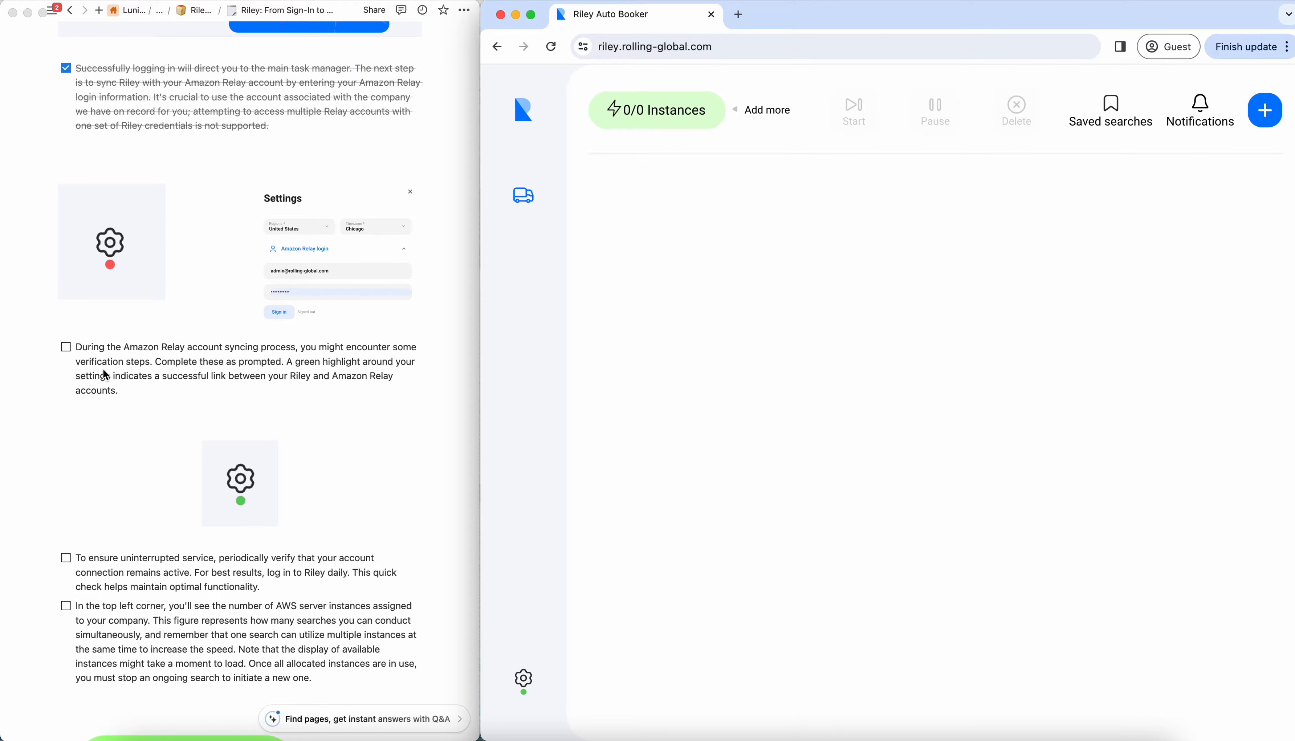
pyautogui.click(67, 348)
# - Review the Amazon Relay login status in Riley's settings, and check off the item about periodically verifying the account connection
pyautogui.scroll(-6, 143, 435)
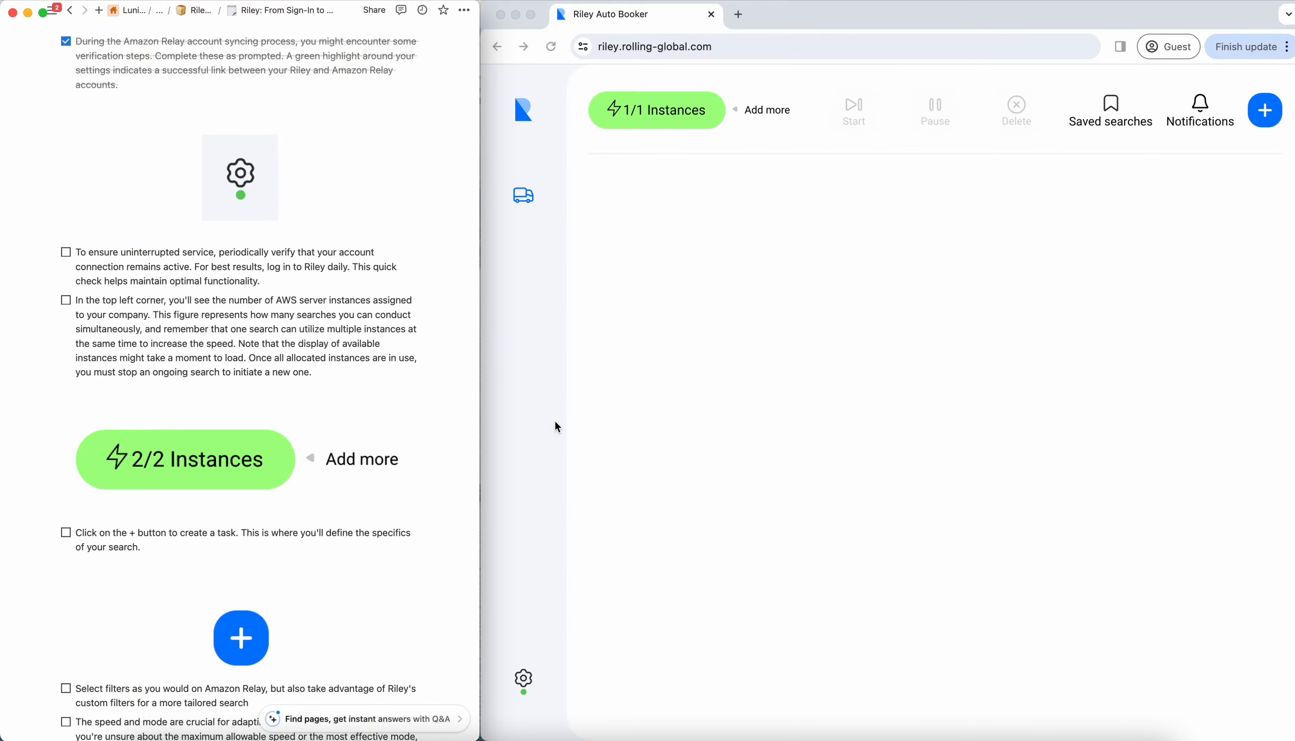
pyautogui.click(526, 680)
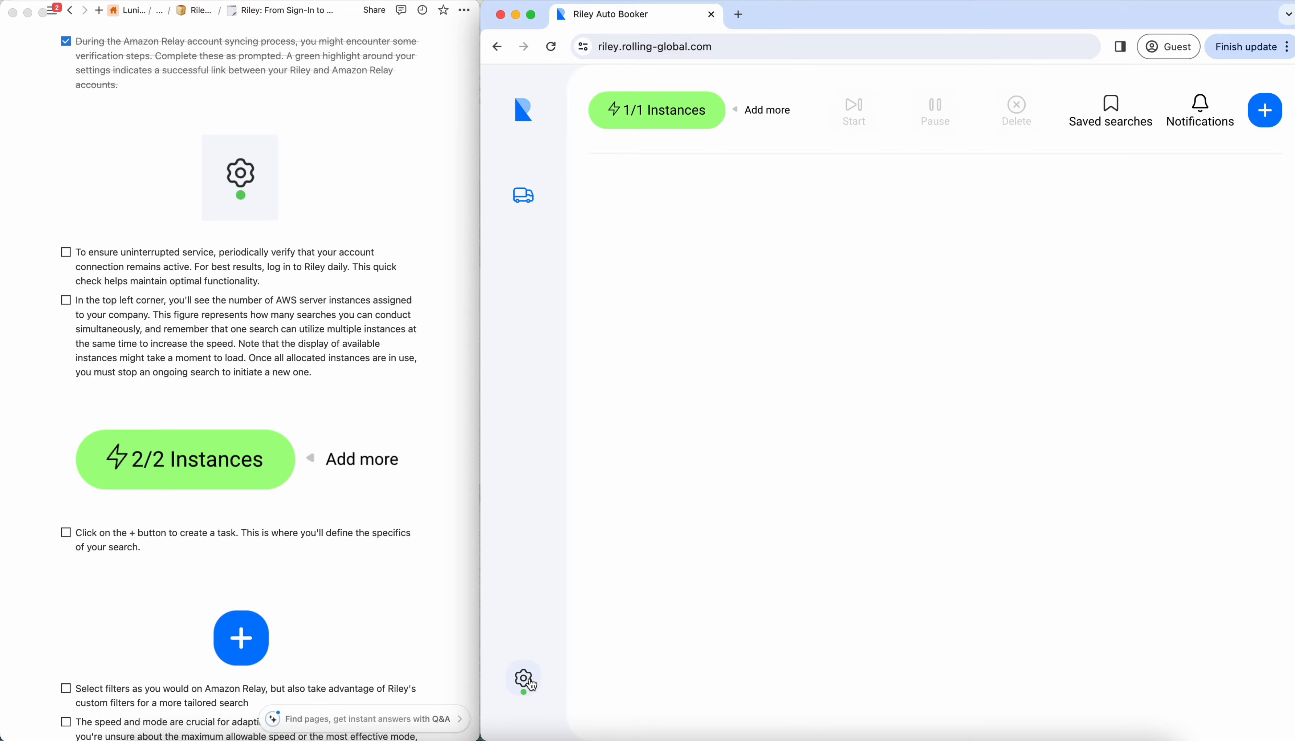
pyautogui.click(526, 680)
pyautogui.click(845, 476)
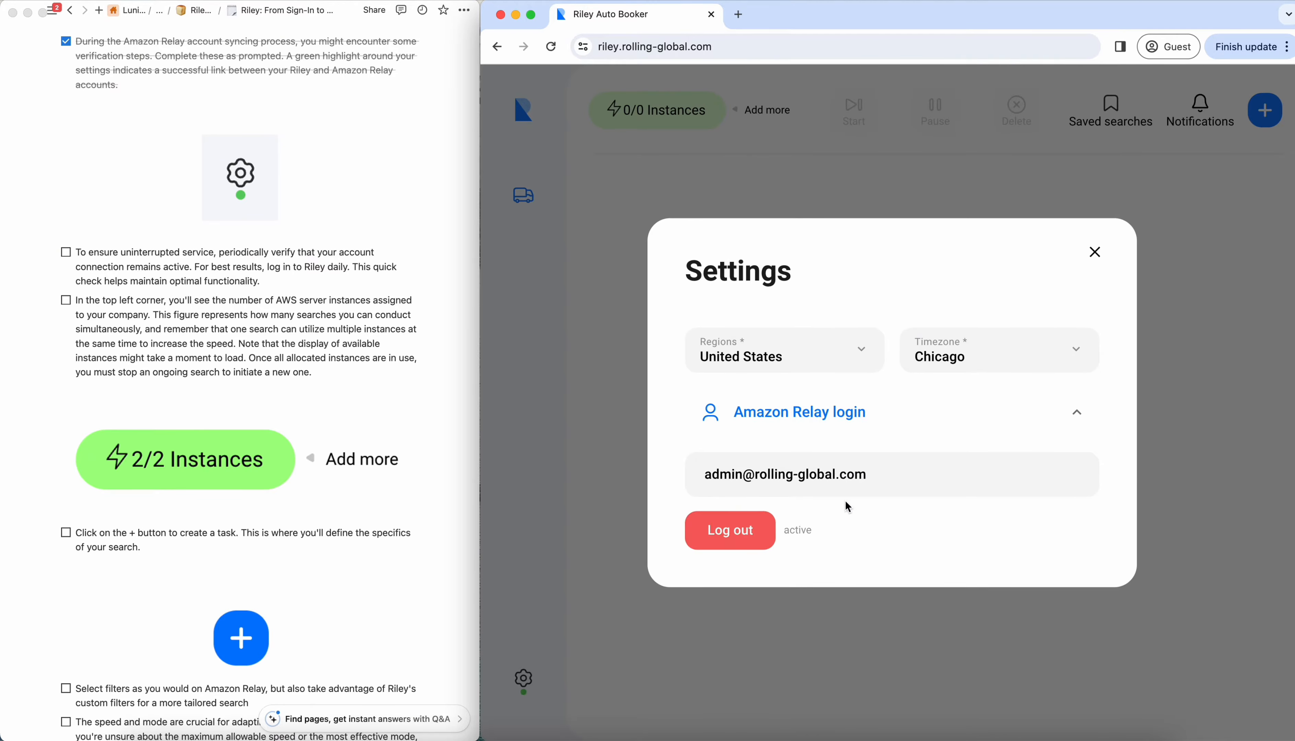
pyautogui.click(1095, 253)
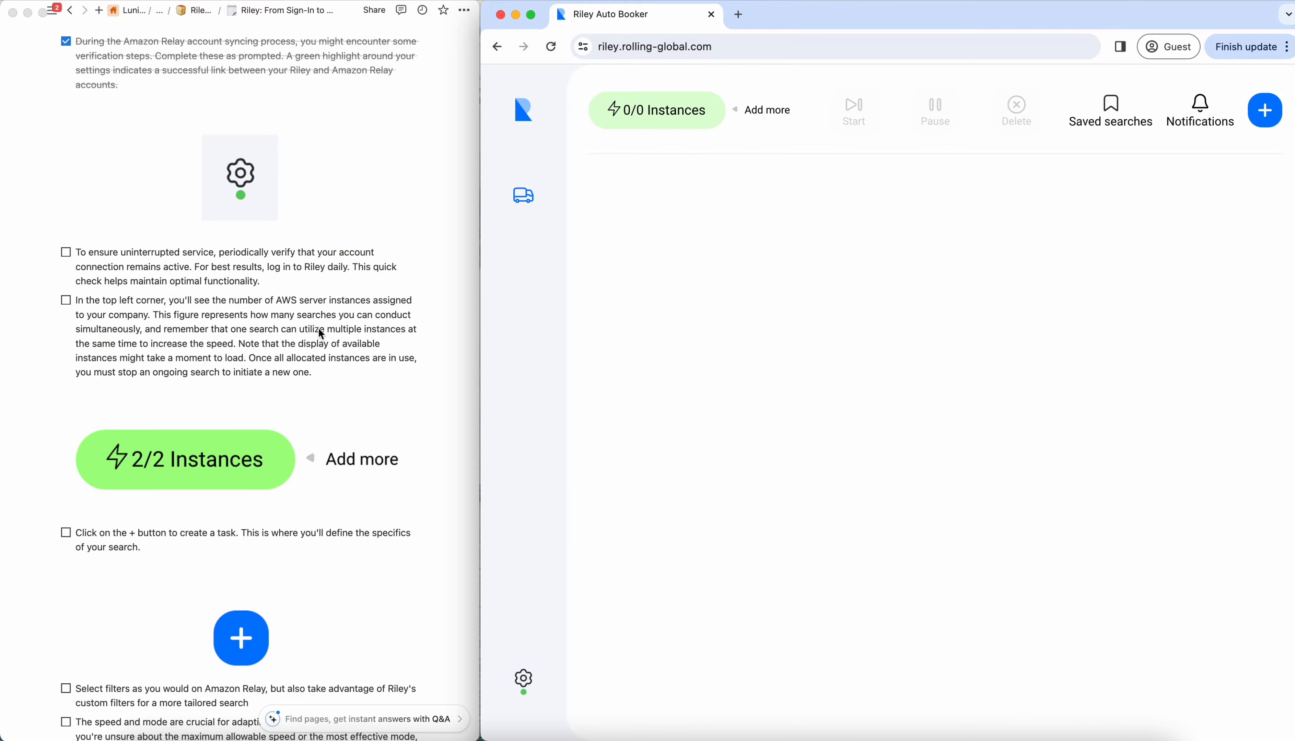
pyautogui.click(66, 254)
pyautogui.click(67, 253)
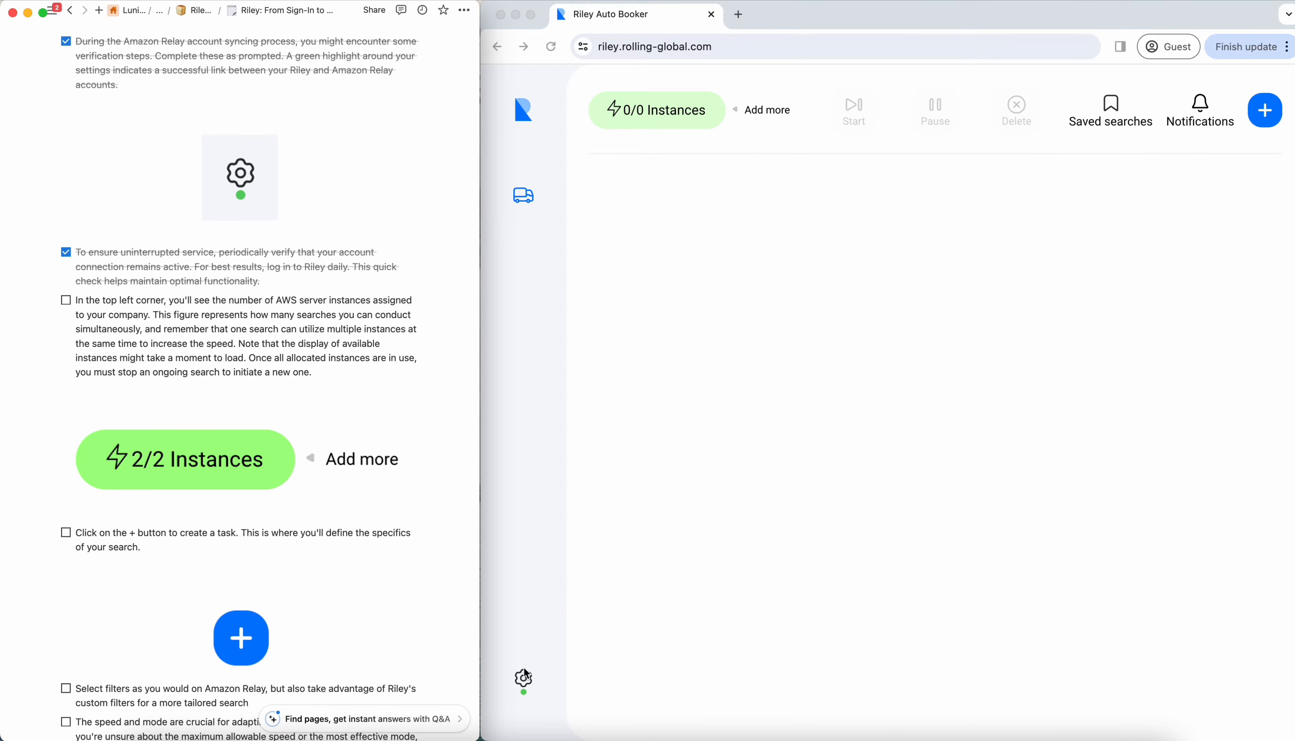
# - Check off the checklist item about the number of AWS server instances assigned to the company
pyautogui.click(526, 681)
pyautogui.click(530, 682)
pyautogui.click(662, 616)
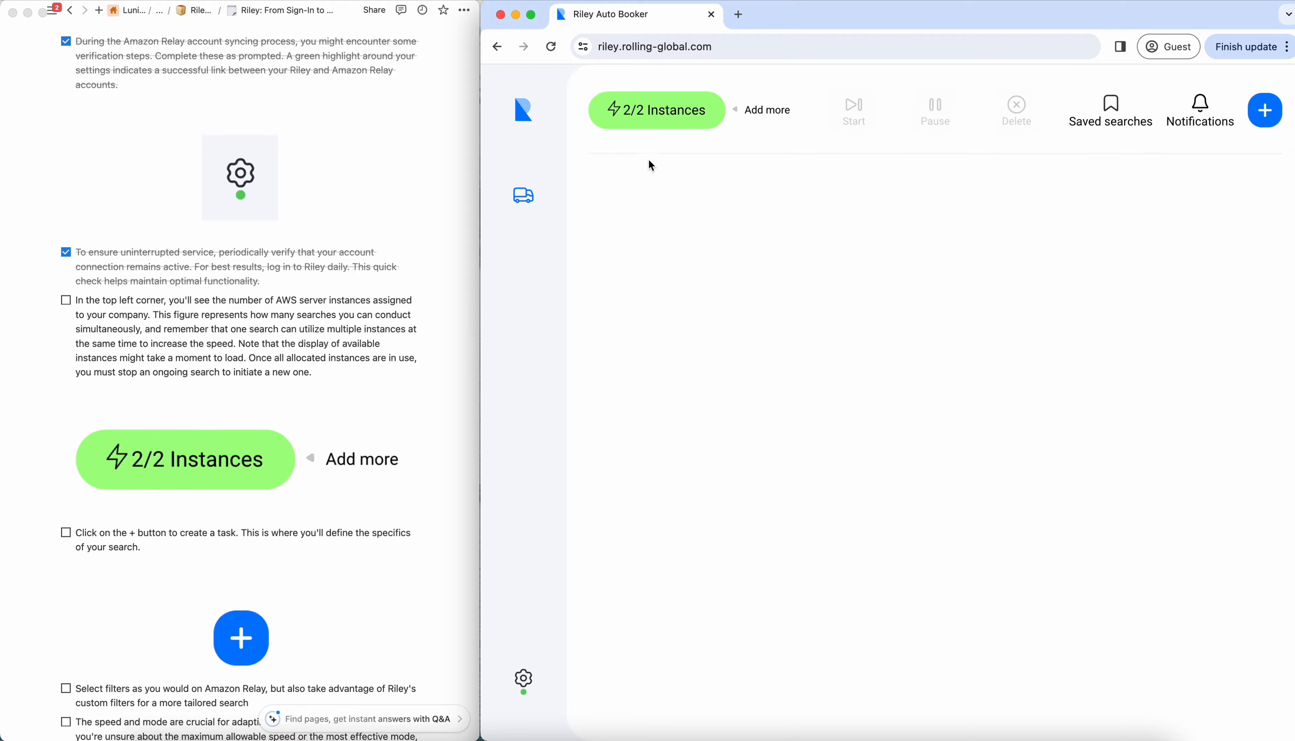
pyautogui.click(70, 307)
pyautogui.click(69, 303)
pyautogui.scroll(-5, 138, 389)
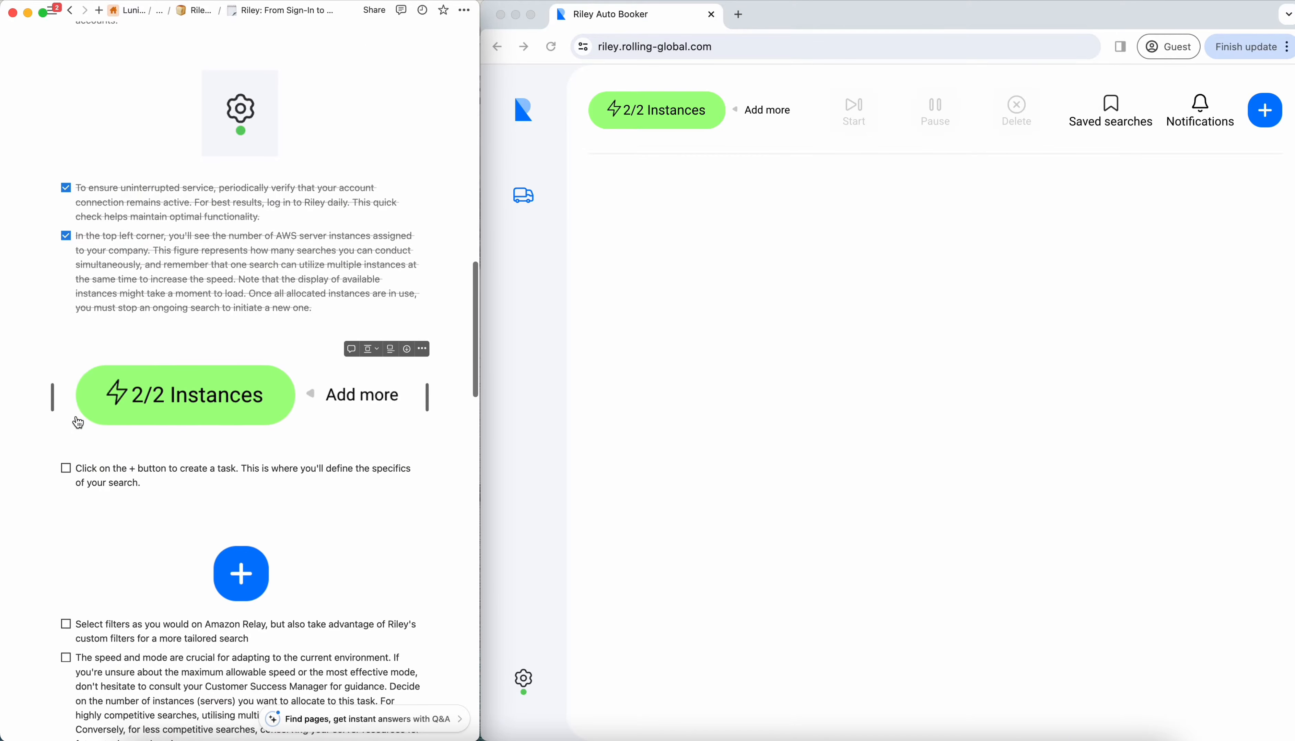
pyautogui.scroll(-3, 137, 390)
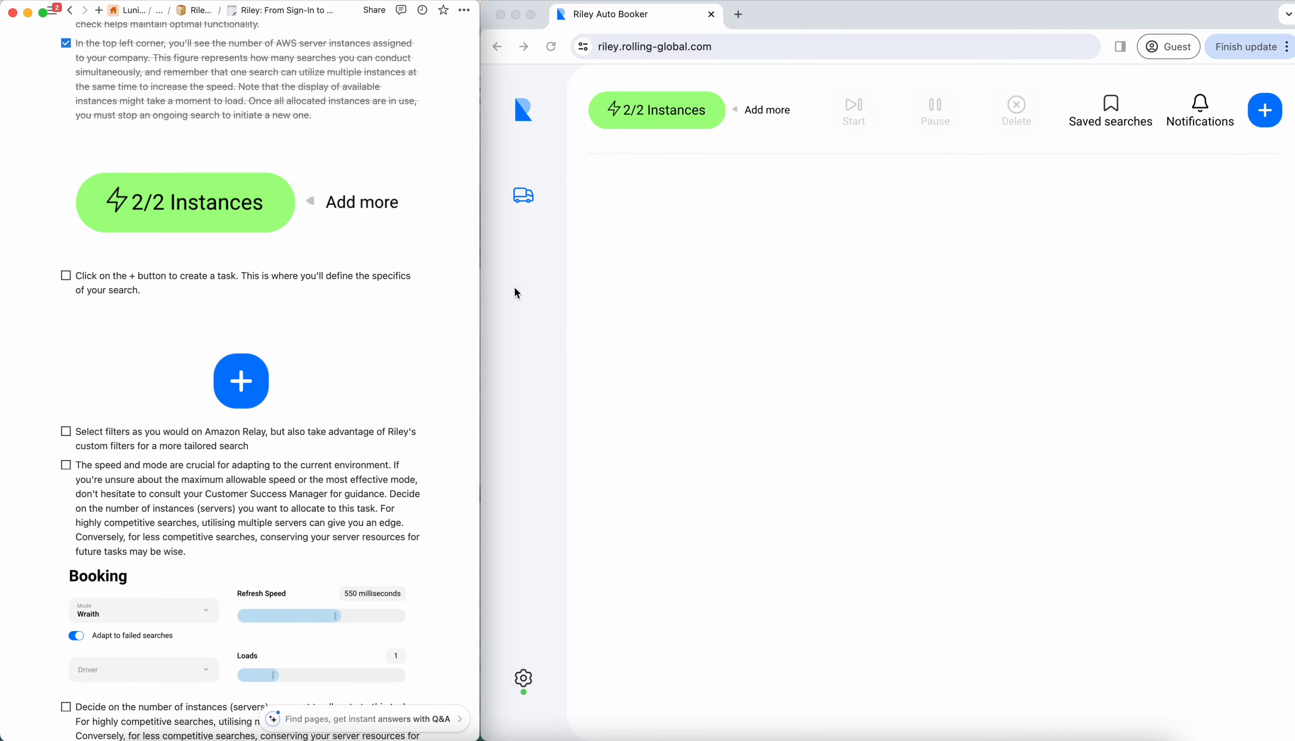
# - Check off the checklist item about creating a task, and open a new task form in Riley
pyautogui.click(1097, 237)
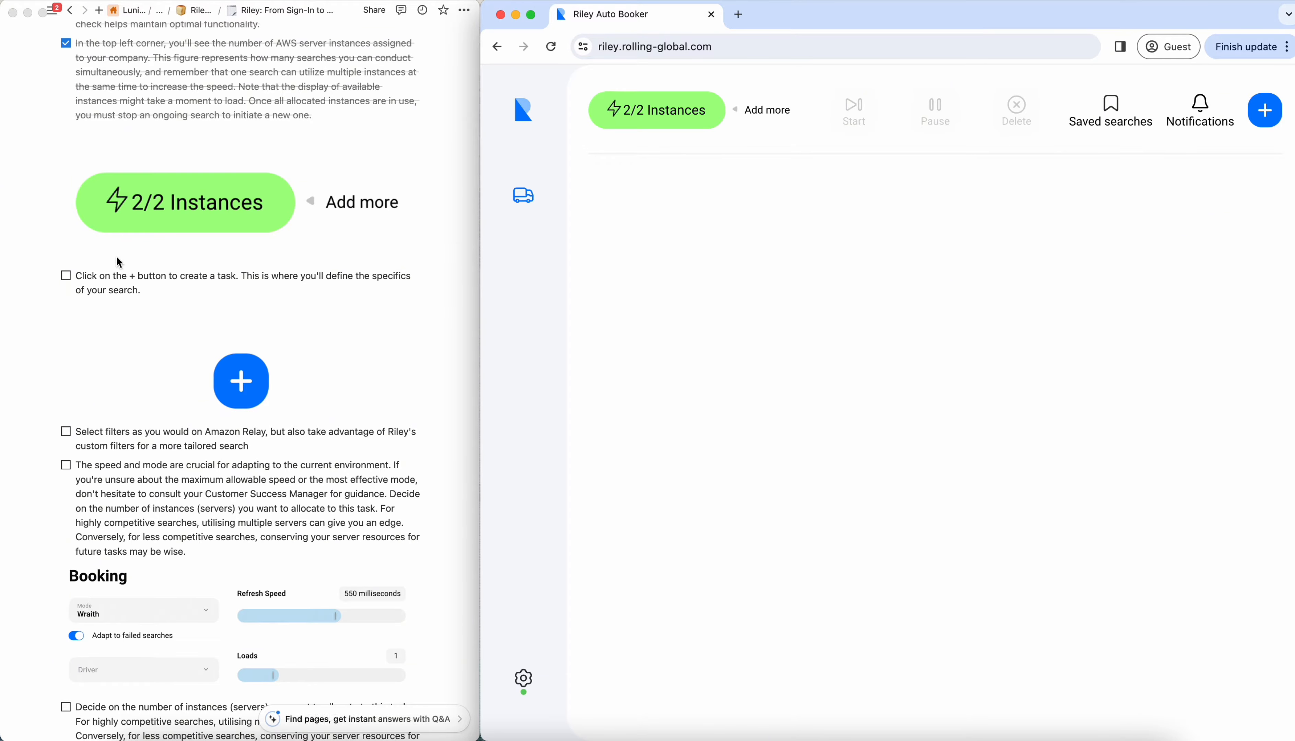
pyautogui.click(66, 276)
pyautogui.click(872, 380)
pyautogui.click(1264, 110)
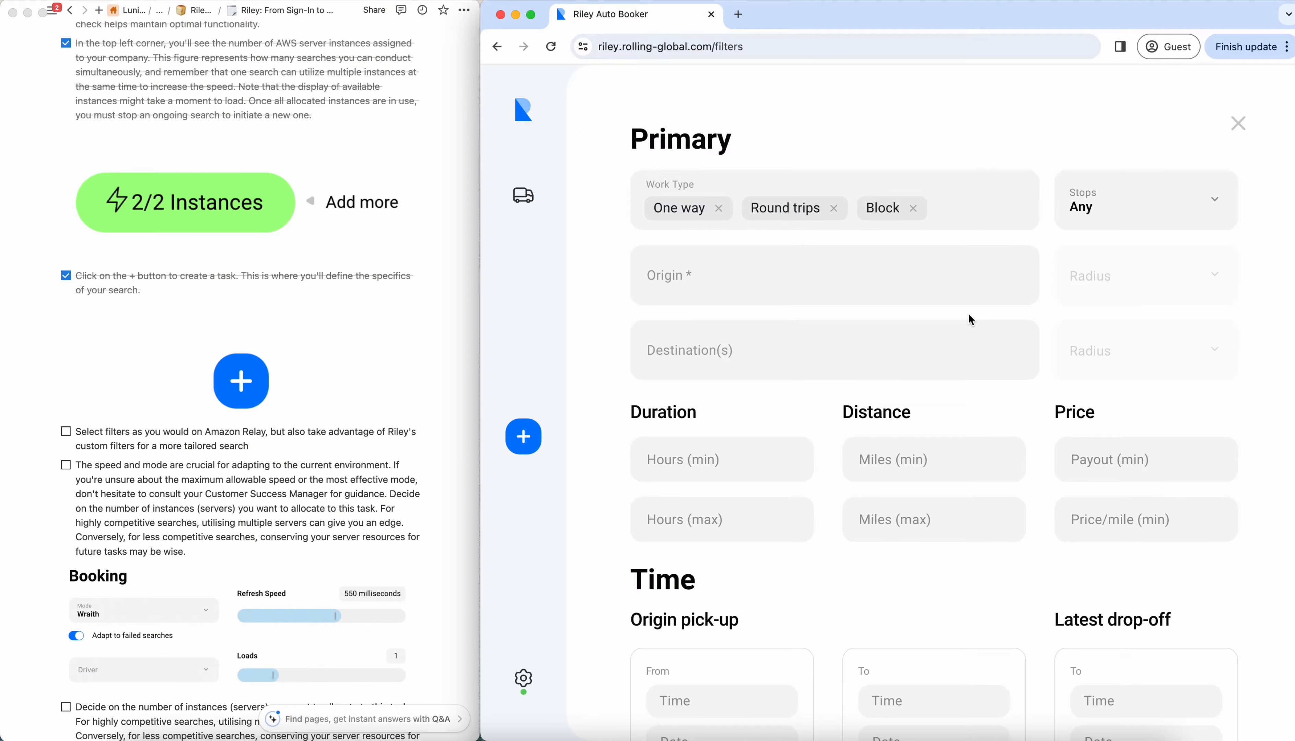
# - Remove Block from the task's work types and set the number of stops to 3
pyautogui.scroll(-5, 806, 417)
pyautogui.scroll(5, 807, 417)
pyautogui.click(914, 208)
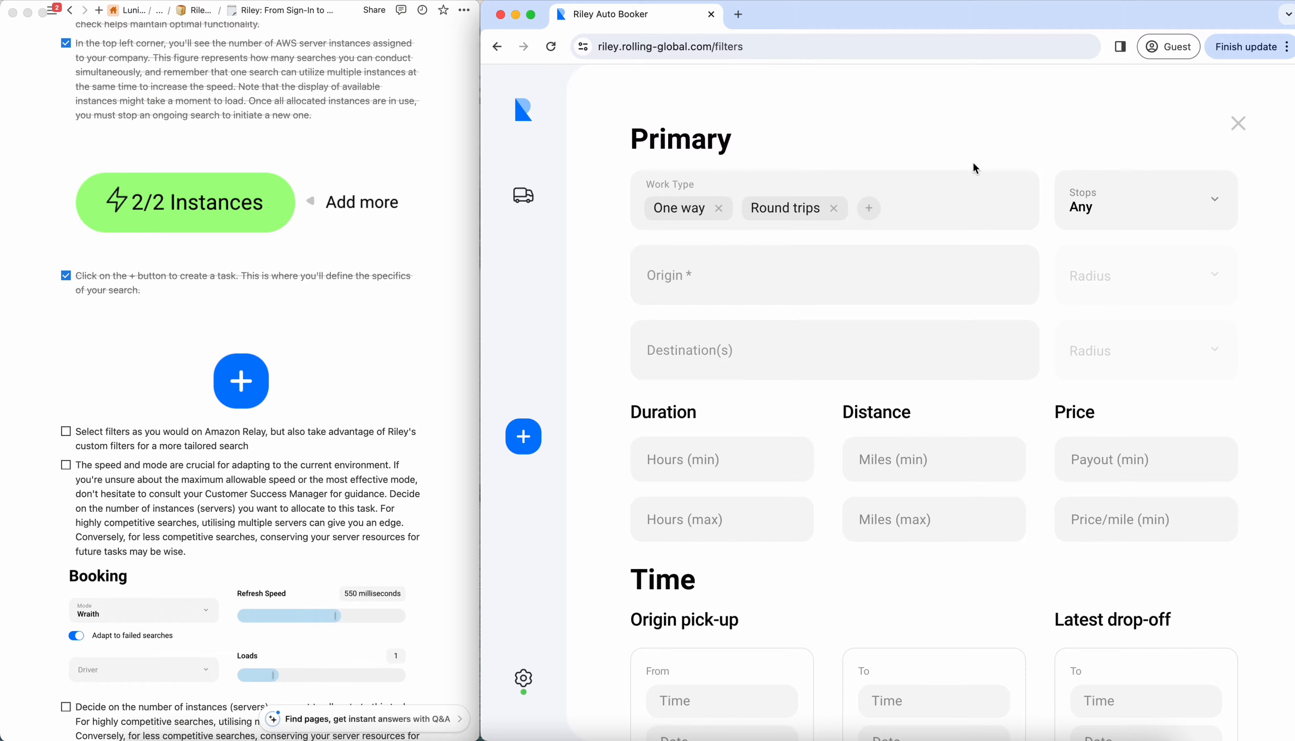
pyautogui.click(1095, 199)
pyautogui.click(1105, 342)
# - Set the task's origin to Kenosha, WI
pyautogui.click(897, 284)
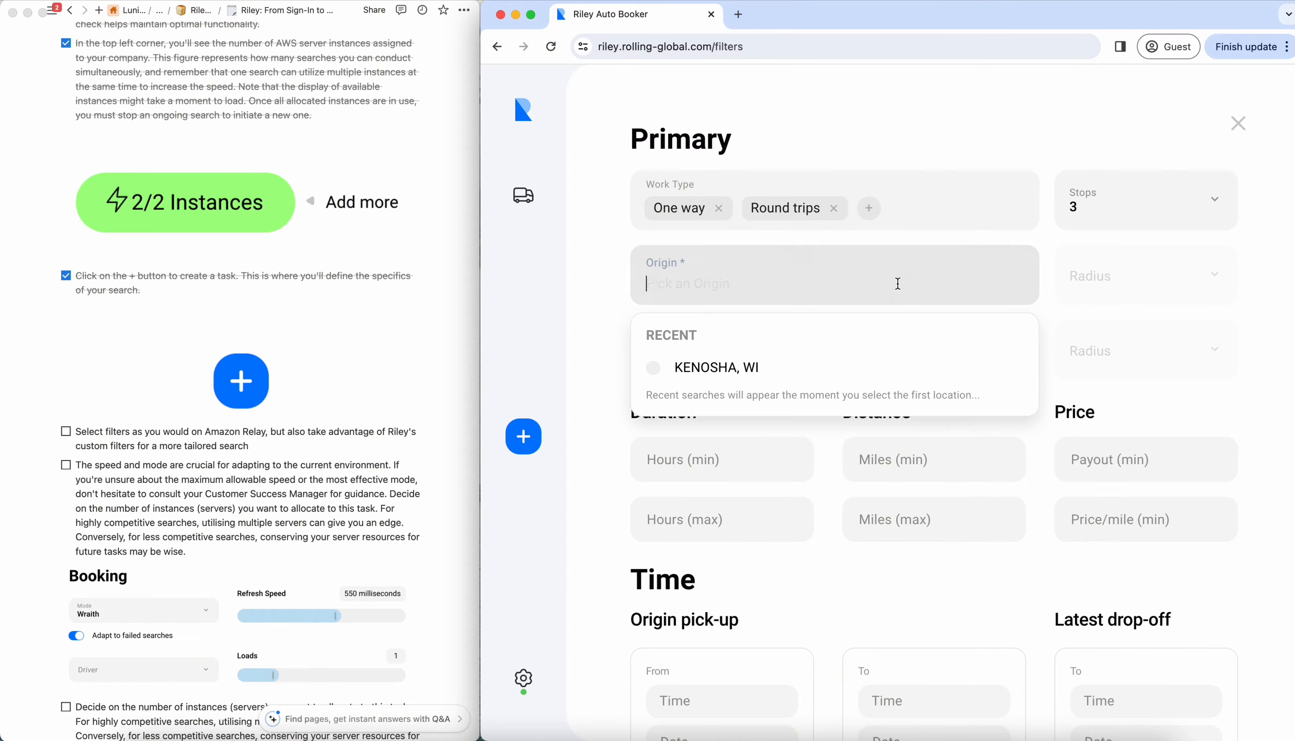
pyautogui.write('K')
pyautogui.click(826, 388)
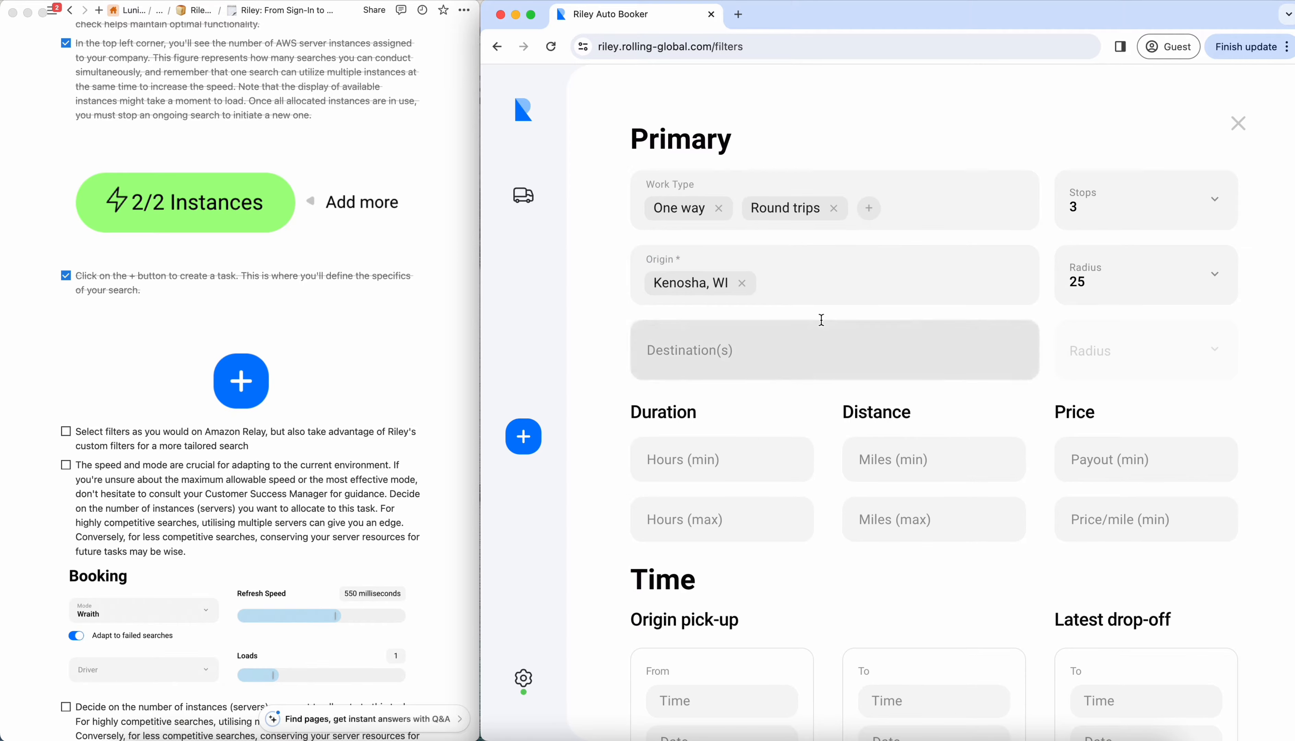
pyautogui.click(822, 296)
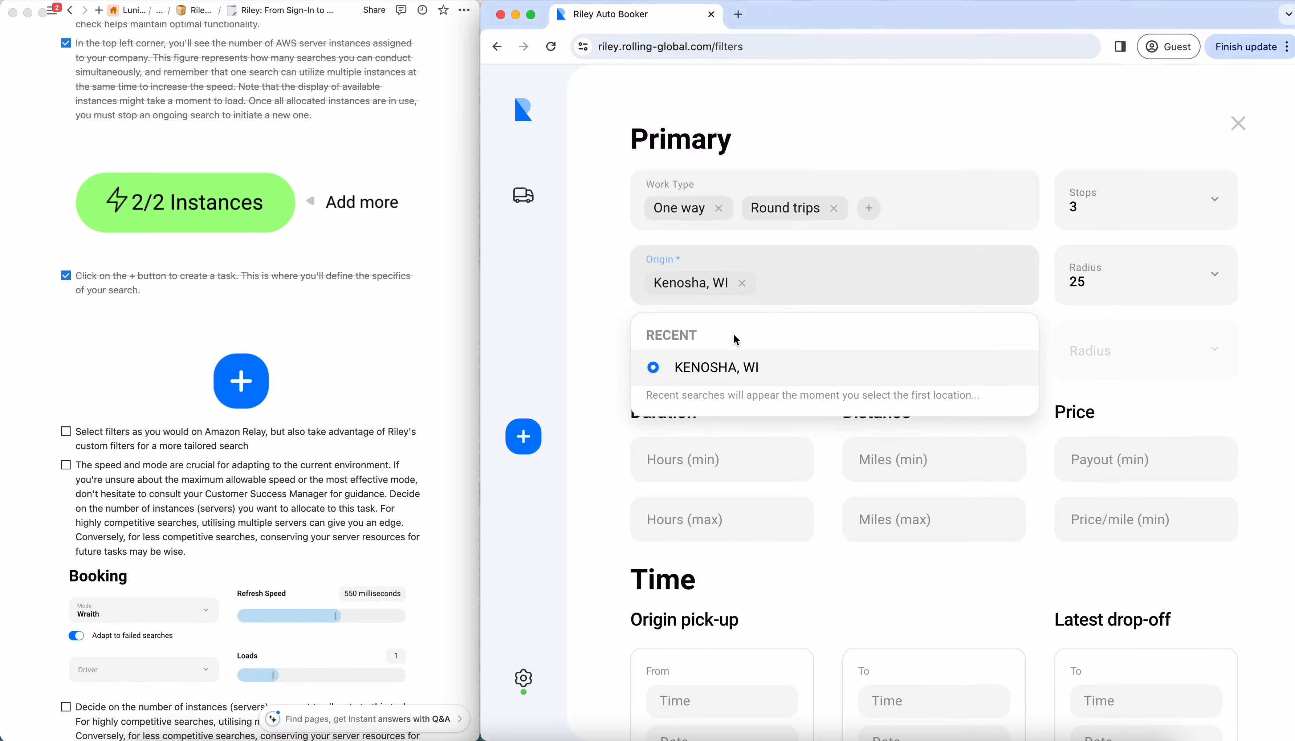
pyautogui.click(616, 311)
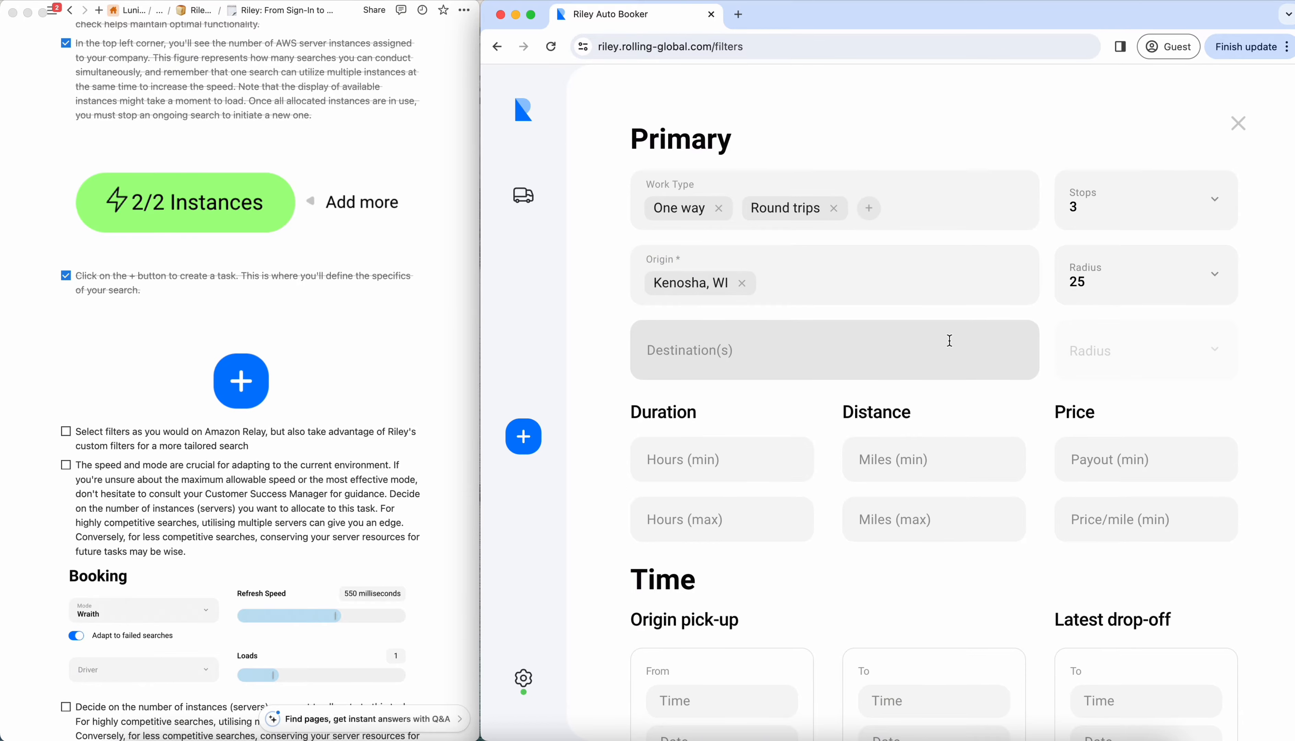
# - Limit the distance to a maximum of 40 miles and set the minimum price per mile to 5 and minimum payout to 150
pyautogui.scroll(-3, 950, 341)
pyautogui.click(941, 395)
pyautogui.write('40')
pyautogui.click(1181, 401)
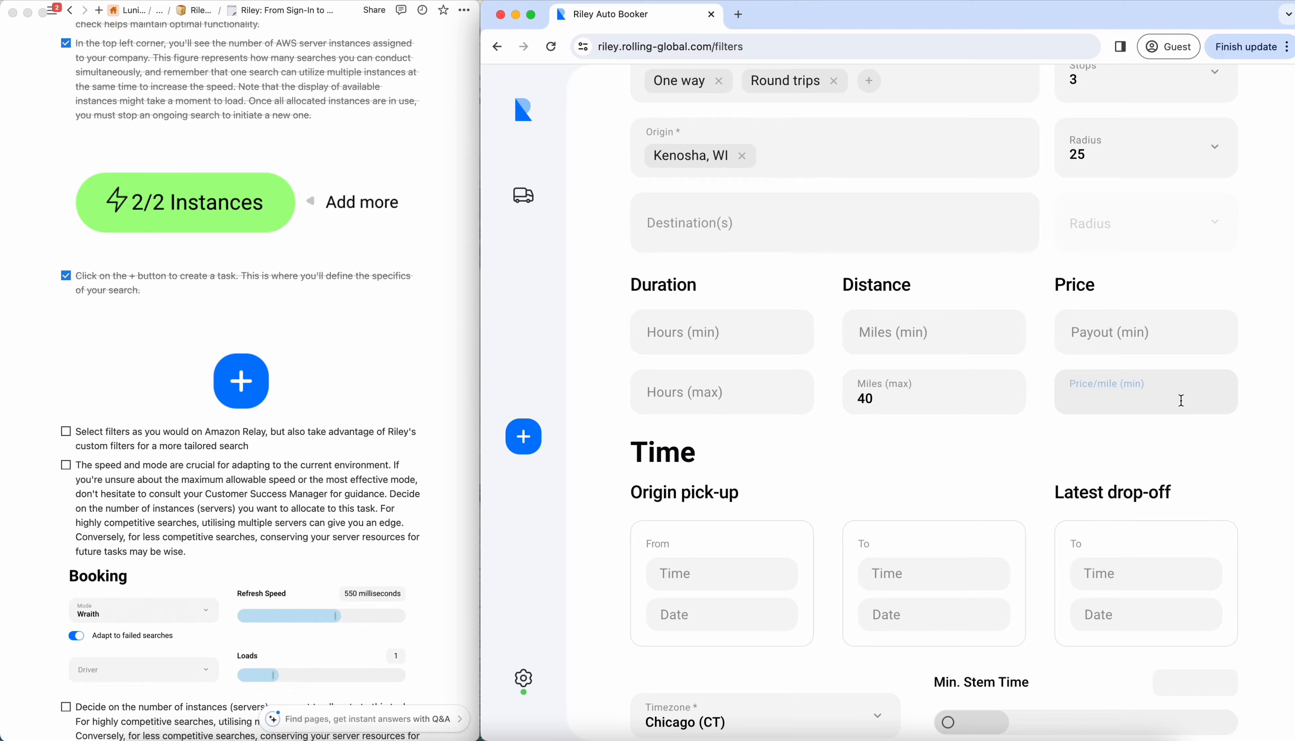
pyautogui.write('5')
pyautogui.click(1193, 338)
pyautogui.write('150')
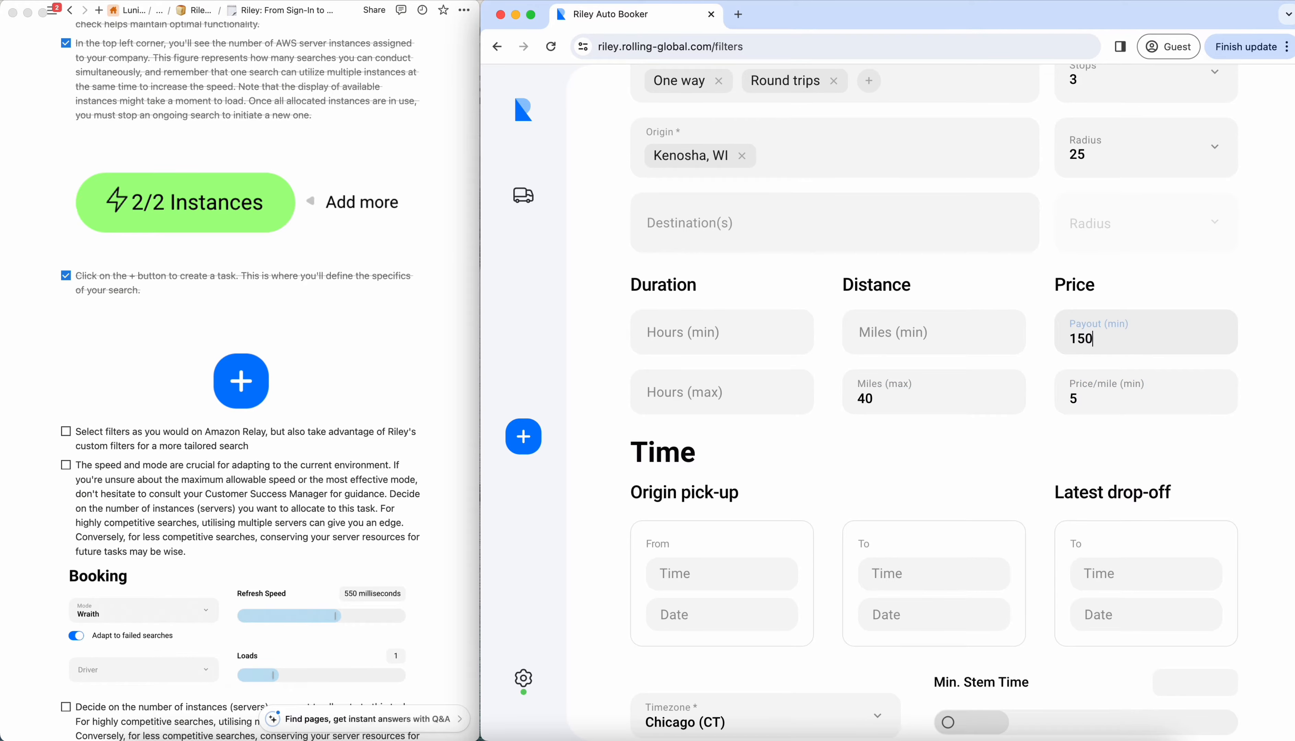
# - Set the origin pick-up time window from 02:00 to 04:00
pyautogui.scroll(-3, 982, 393)
pyautogui.click(729, 412)
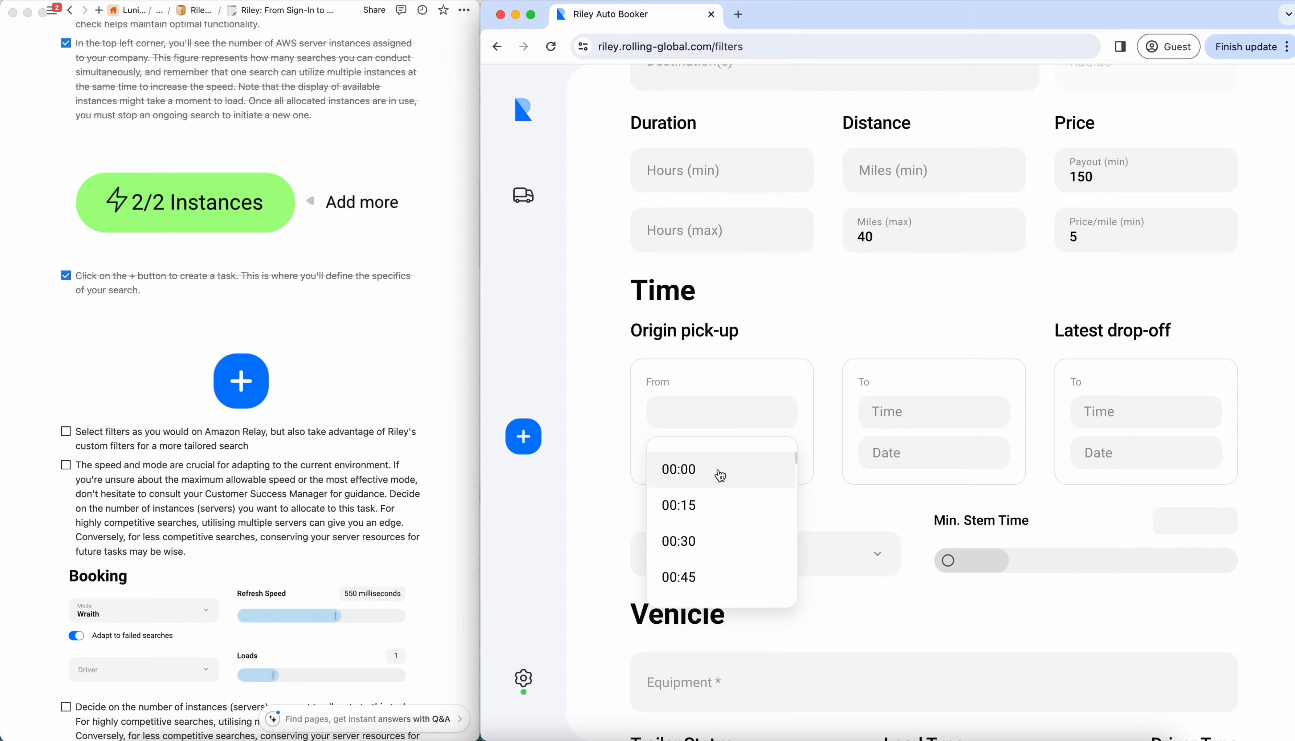
pyautogui.scroll(-5, 709, 534)
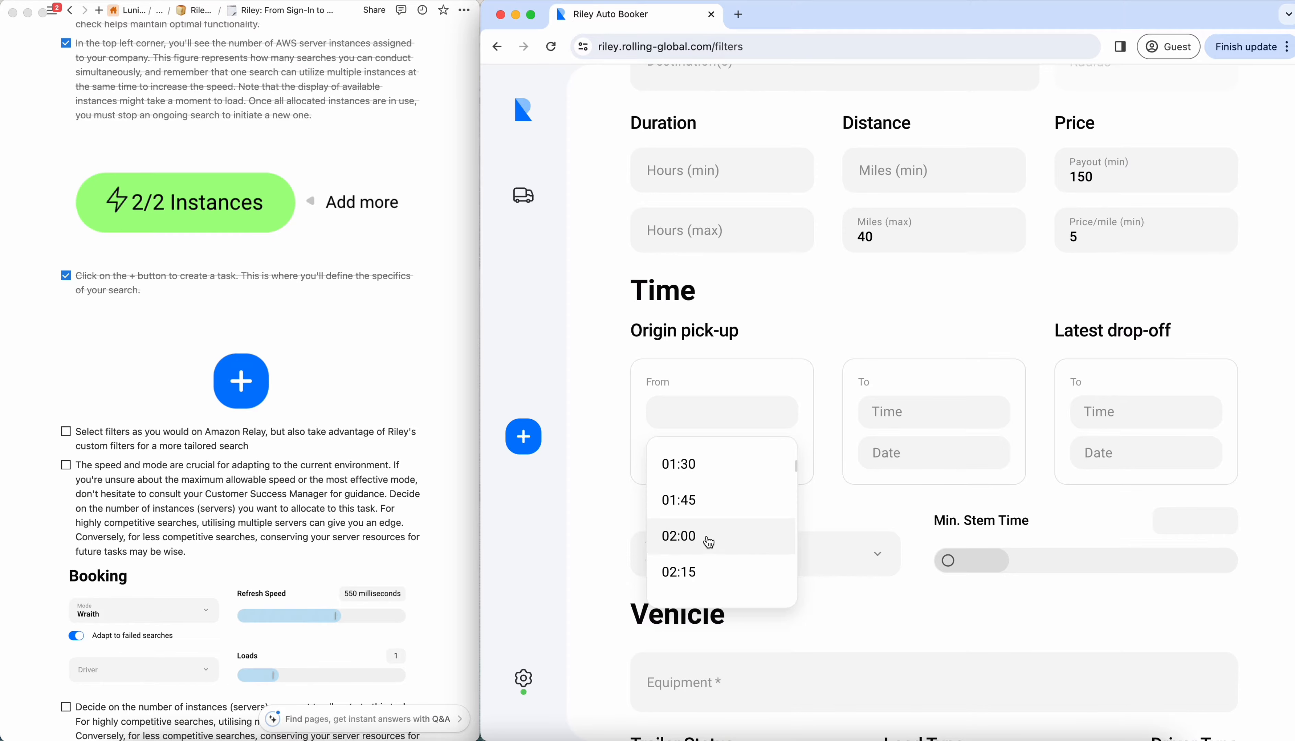
pyautogui.click(709, 539)
pyautogui.click(893, 410)
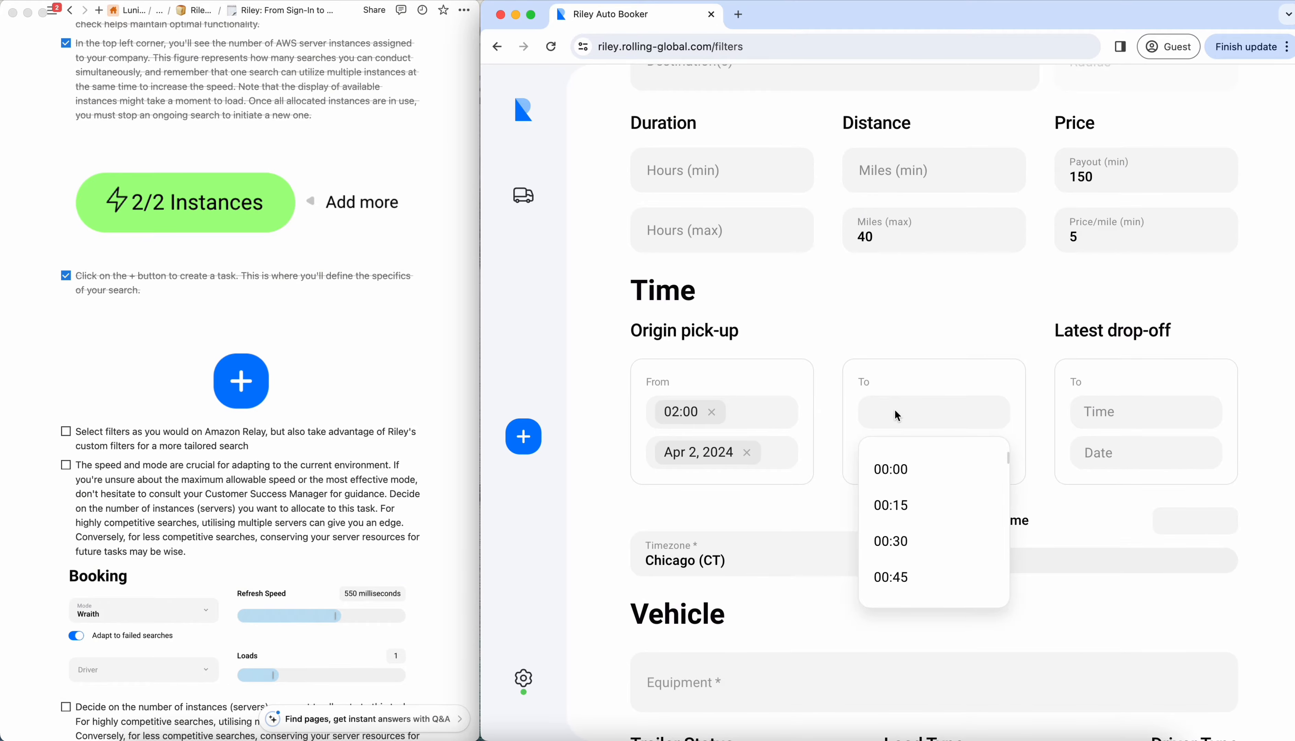
pyautogui.scroll(-9, 923, 550)
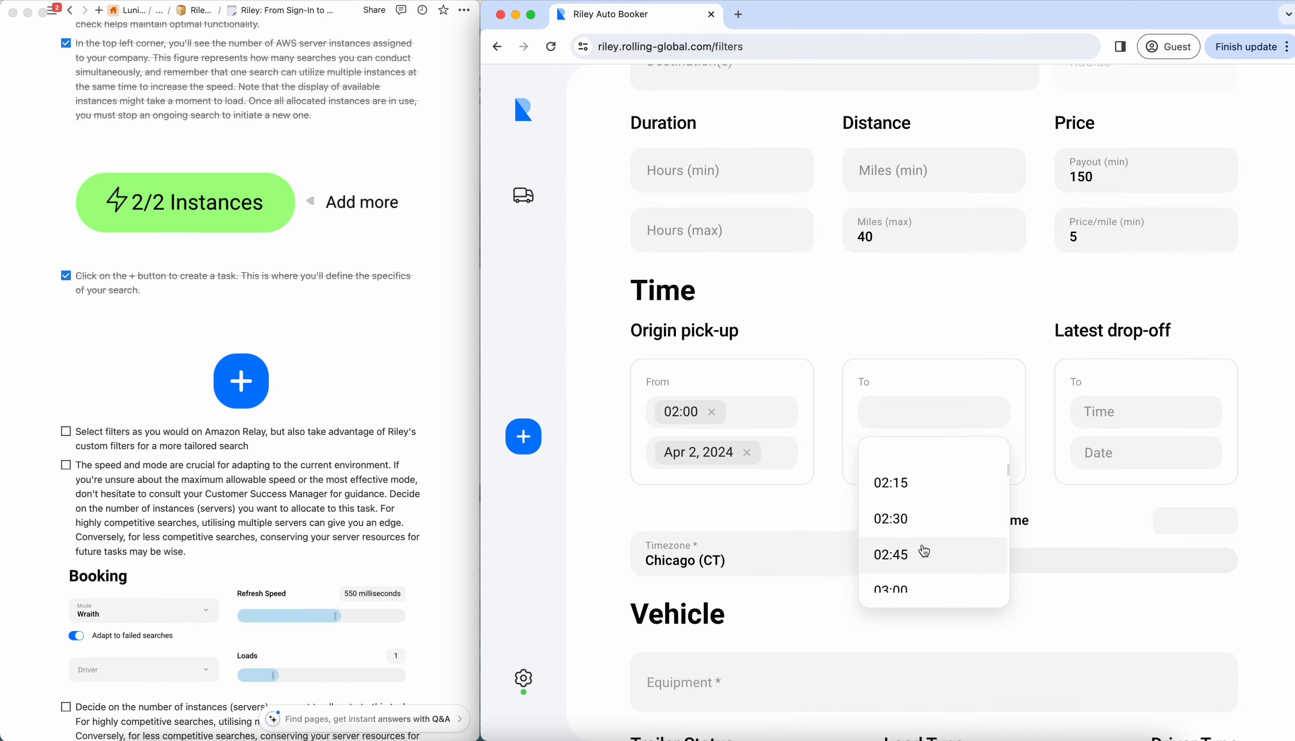
pyautogui.scroll(-3, 924, 551)
pyautogui.click(924, 561)
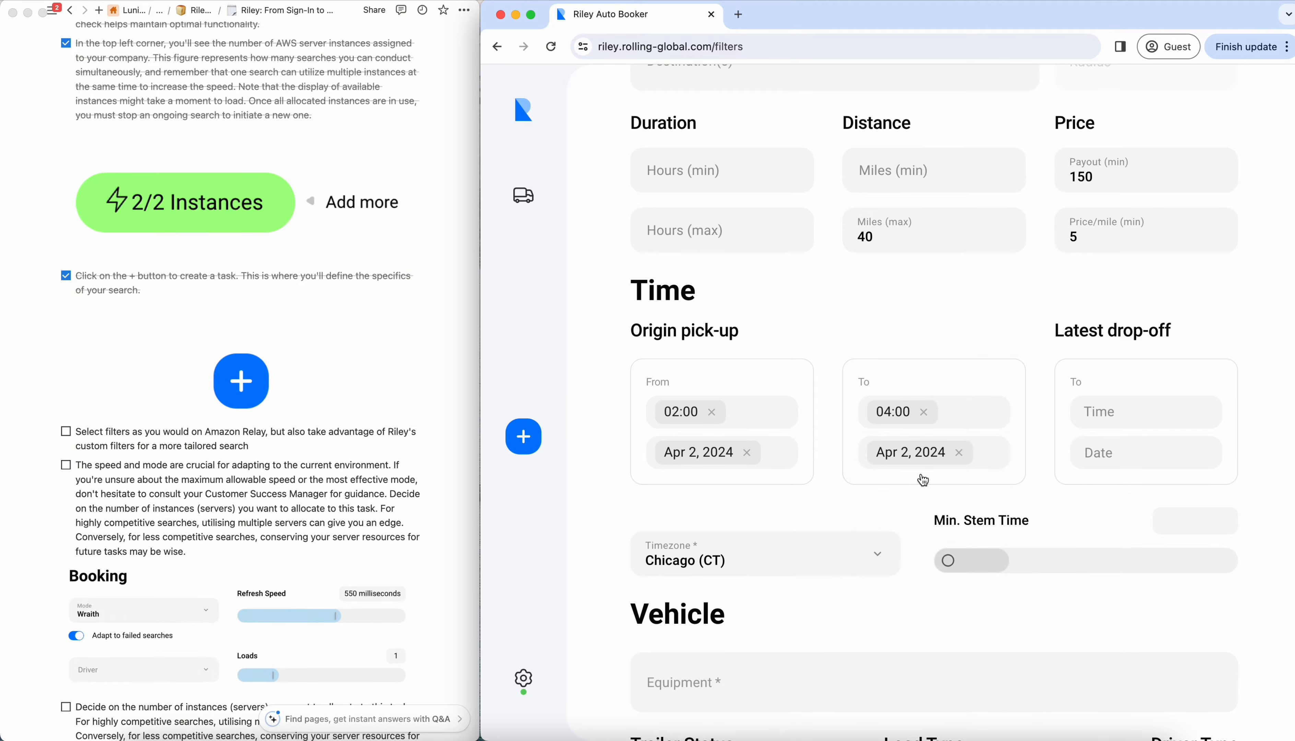
# - Change both the start and end dates of the origin pick-up window to Apr 1, 2024
pyautogui.click(712, 452)
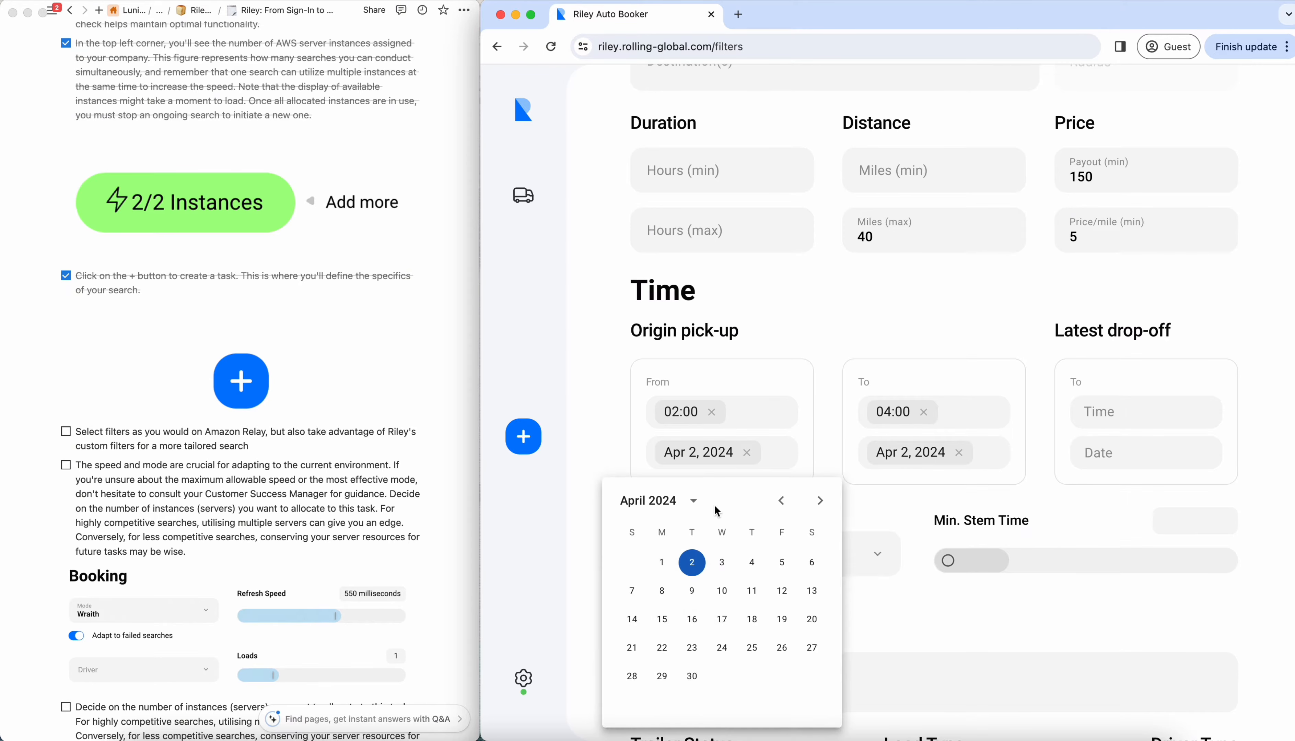
pyautogui.click(664, 560)
pyautogui.click(889, 466)
pyautogui.click(873, 559)
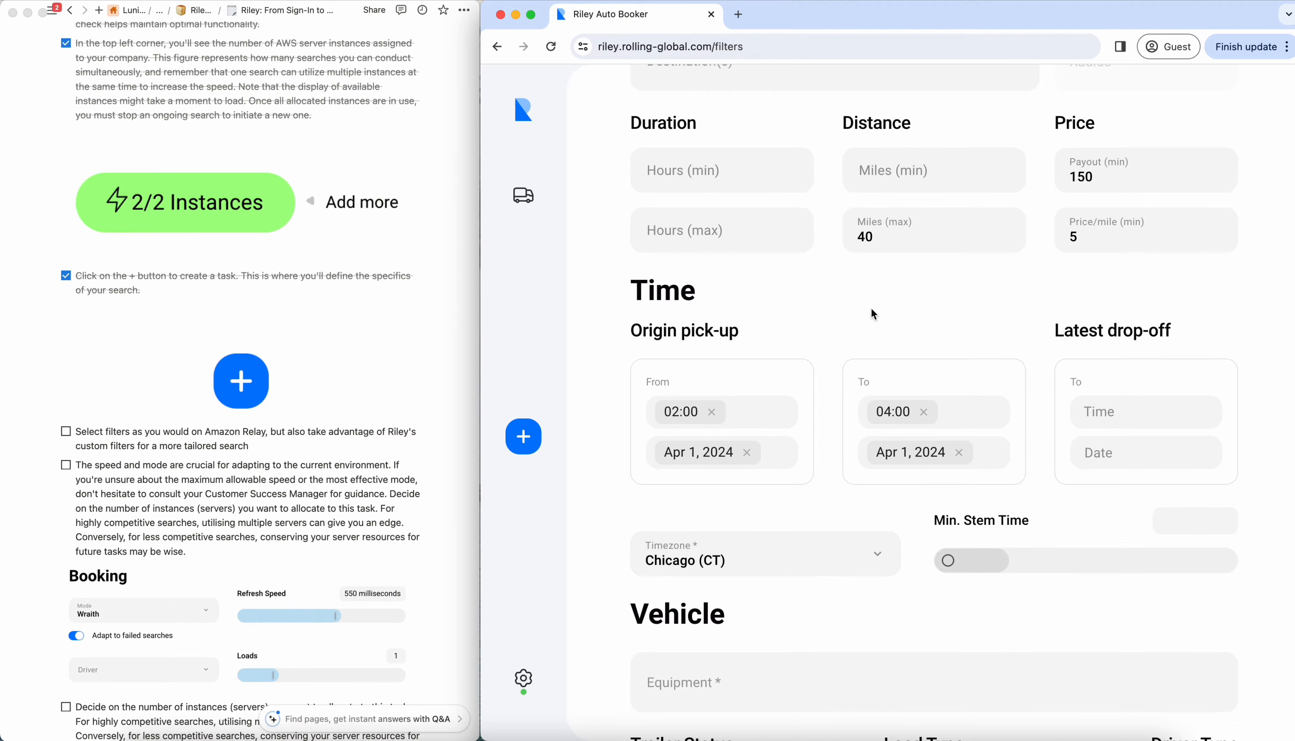
# - Select 53' Trailer and 53' Container as the vehicle equipment
pyautogui.scroll(-5, 873, 309)
pyautogui.click(857, 355)
pyautogui.click(790, 470)
pyautogui.scroll(-3, 757, 532)
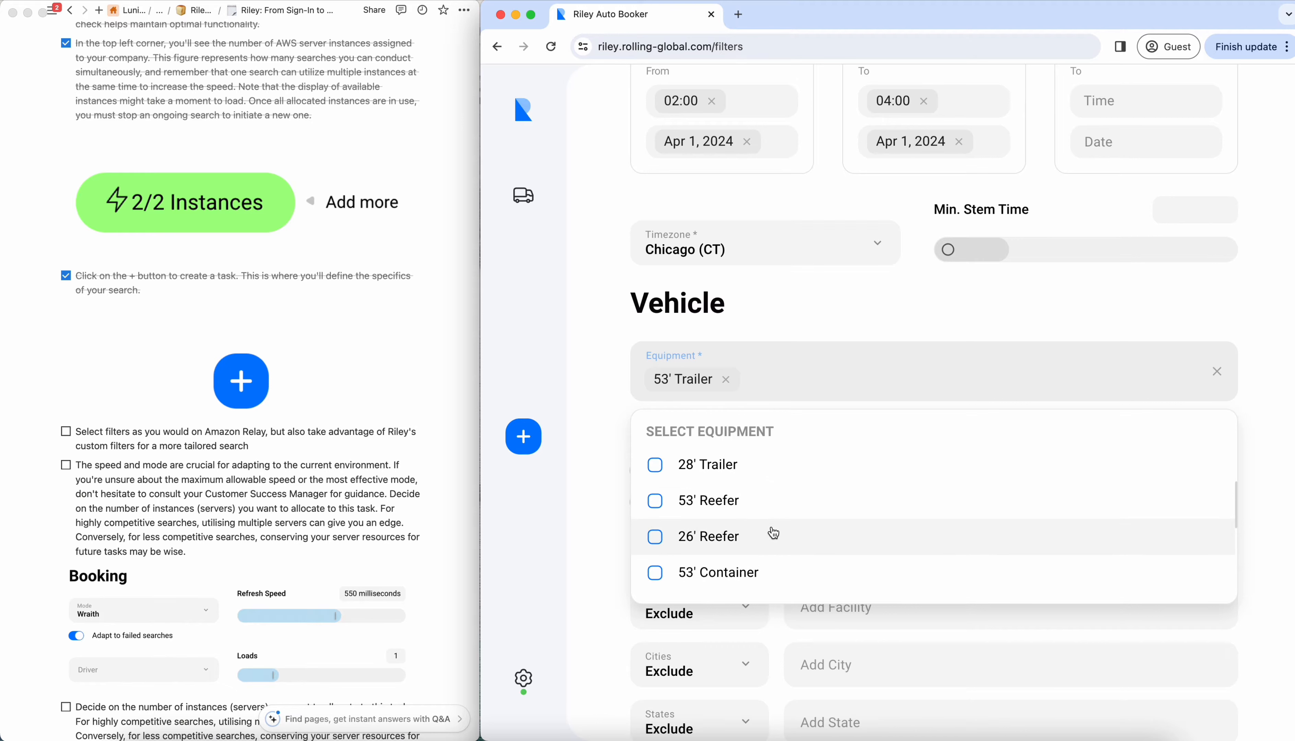
pyautogui.click(756, 572)
pyautogui.click(602, 470)
# - Enable the Provided trailer status and exclude non-Amazon facilities in the location filter
pyautogui.scroll(-4, 602, 470)
pyautogui.click(643, 335)
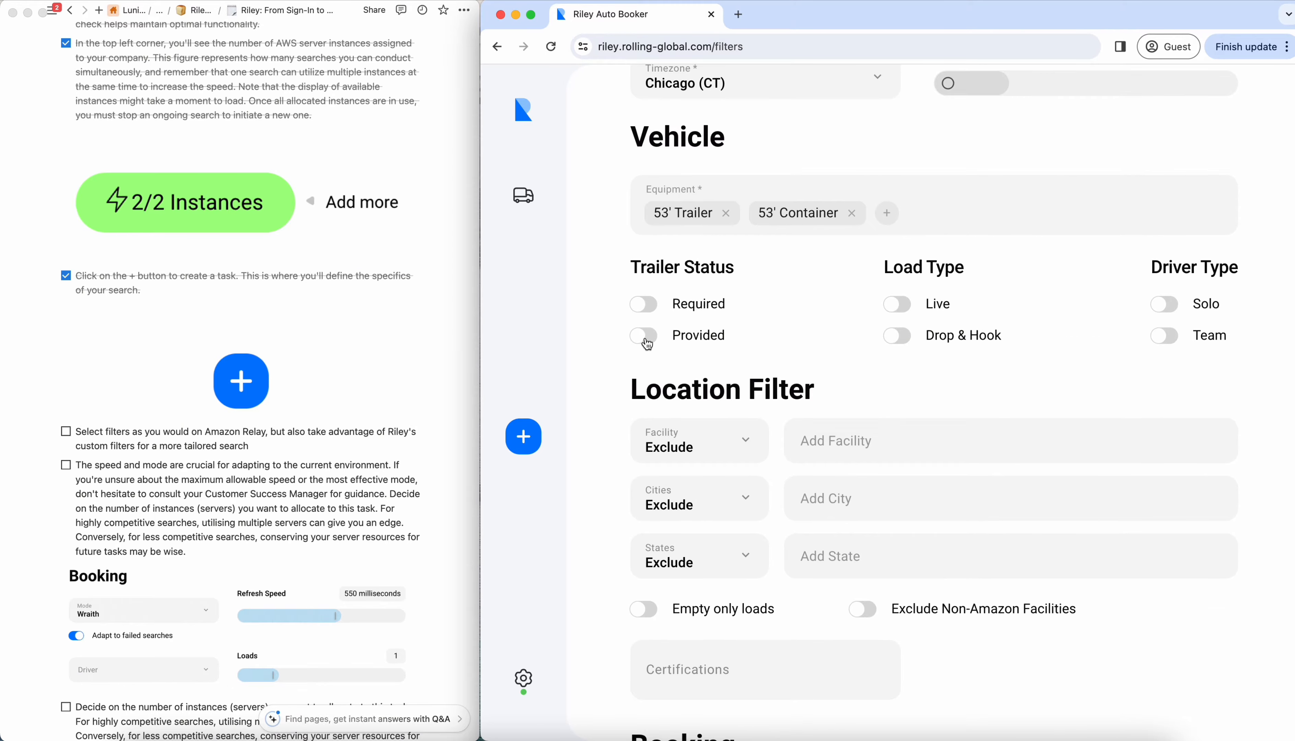
pyautogui.scroll(-1, 647, 344)
pyautogui.scroll(-3, 647, 344)
pyautogui.click(862, 367)
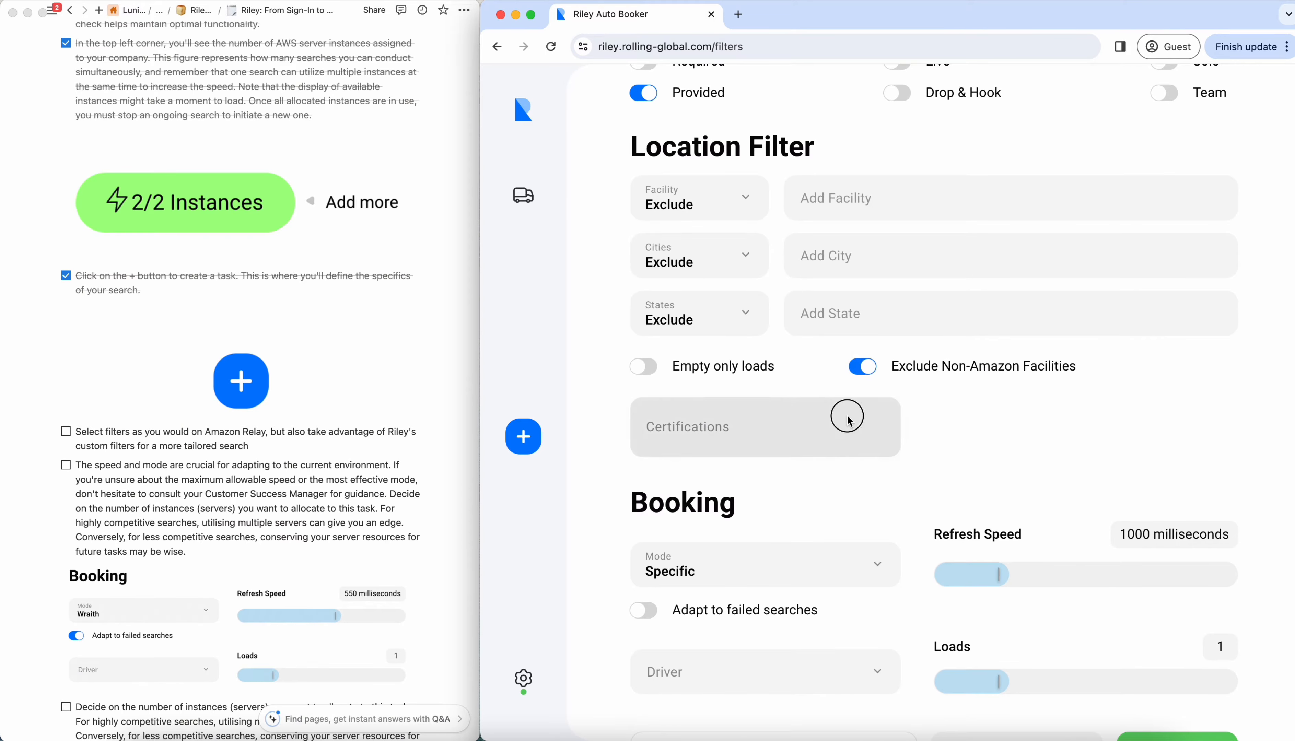
# - Set the certifications to None, and check off the checklist item about selecting filters
pyautogui.click(843, 416)
pyautogui.click(771, 530)
pyautogui.click(986, 476)
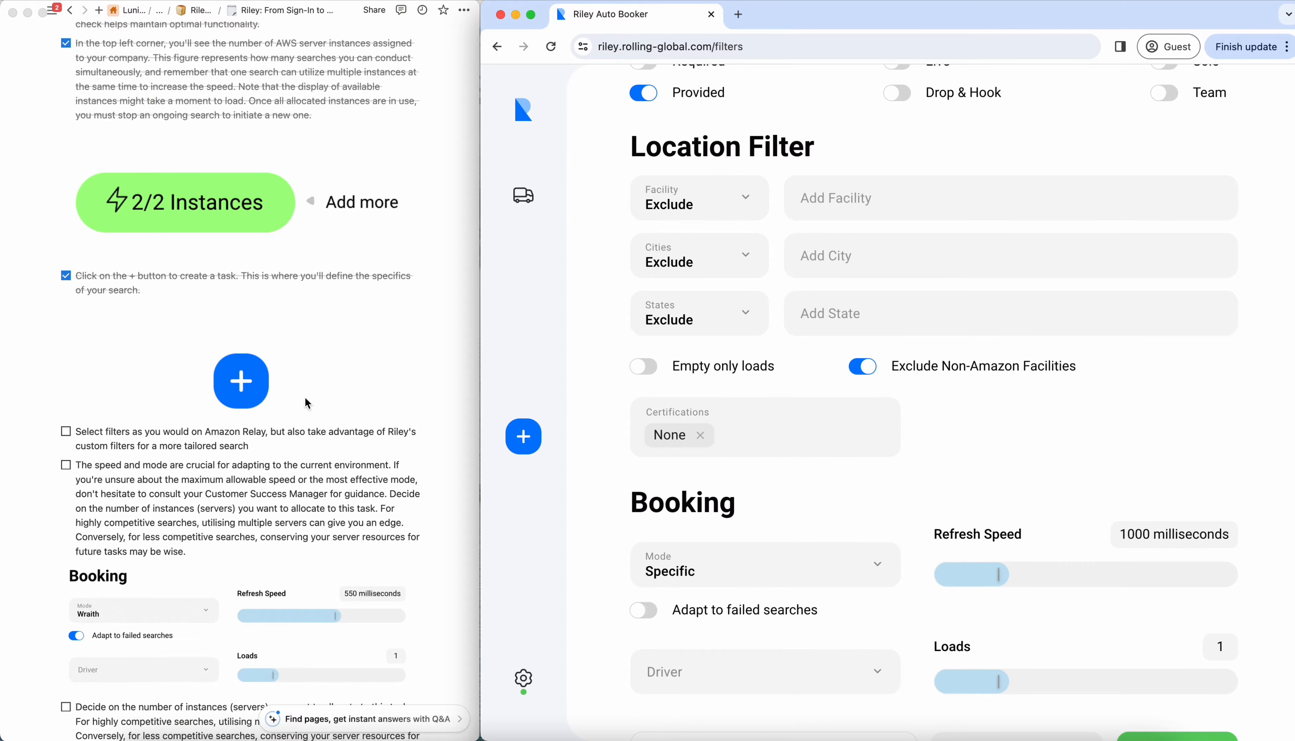
pyautogui.click(66, 431)
pyautogui.click(66, 431)
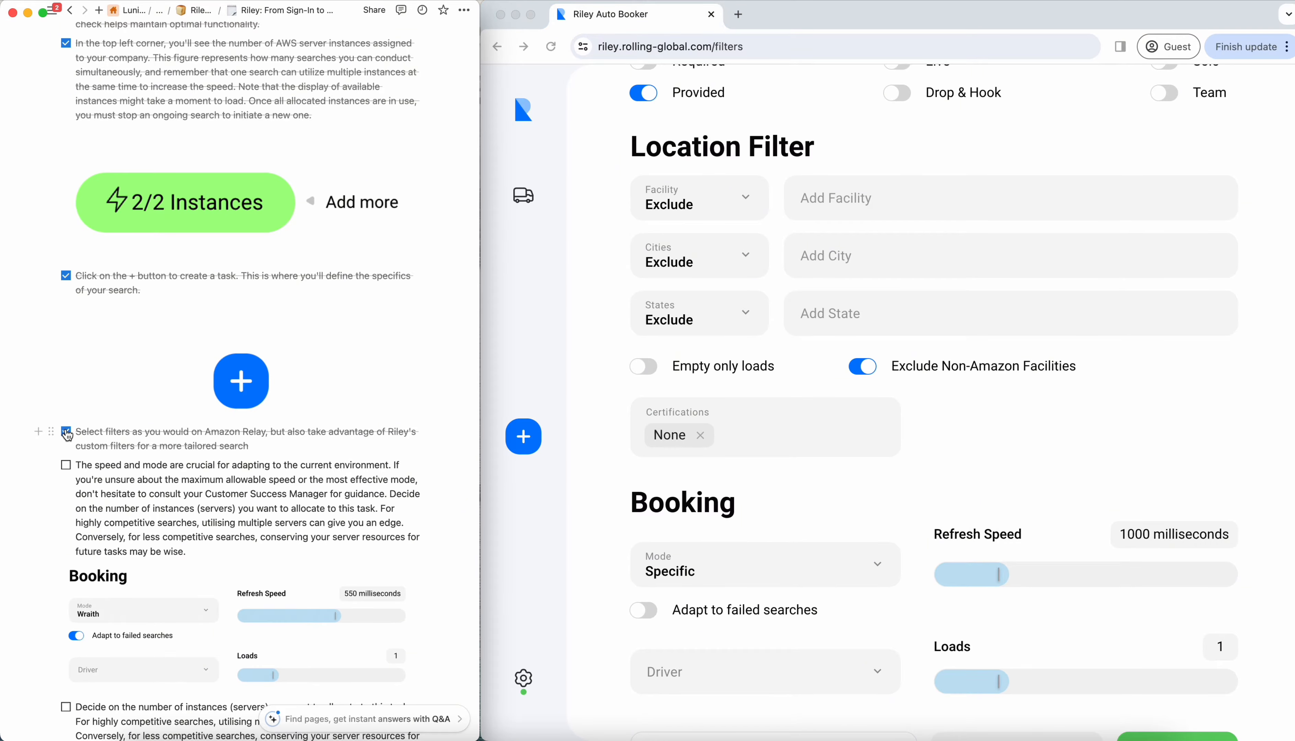
# - Review the task's booking settings, and check off the checklist item about speed and mode
pyautogui.scroll(-5, 132, 410)
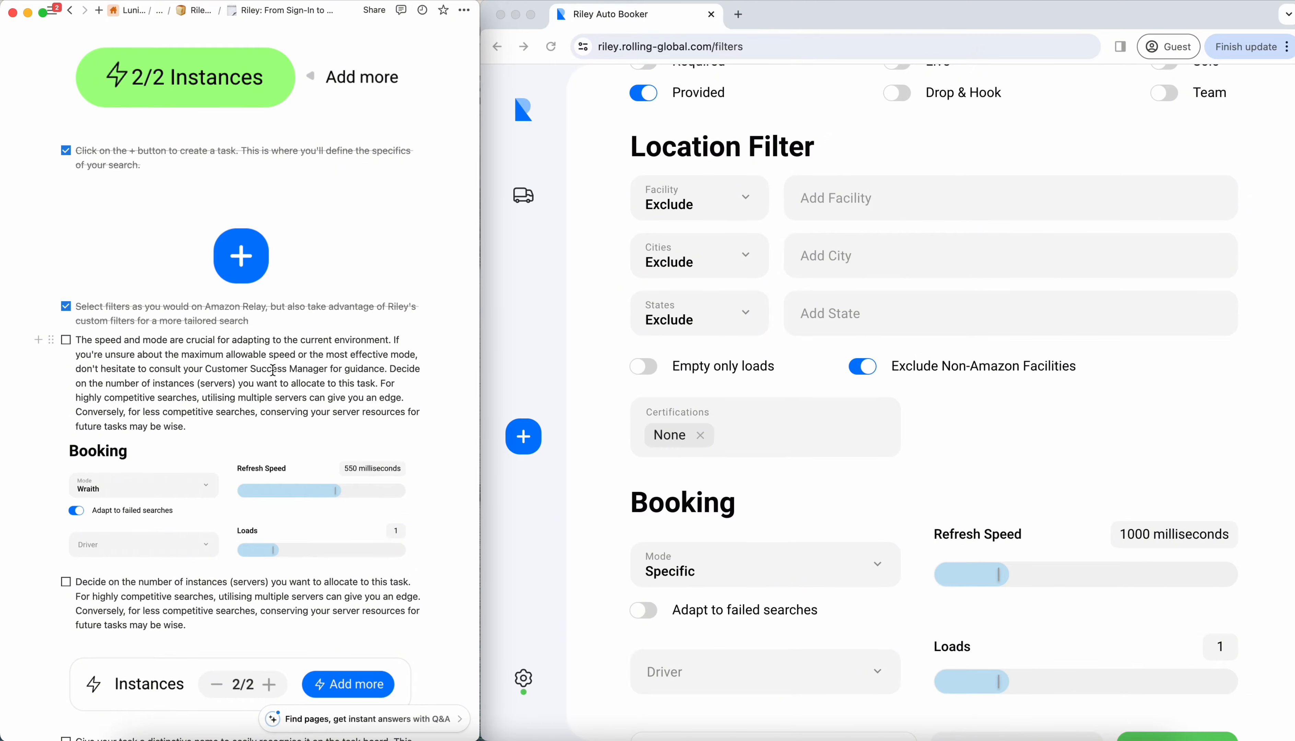
pyautogui.scroll(-2, 781, 455)
pyautogui.scroll(-2, 783, 459)
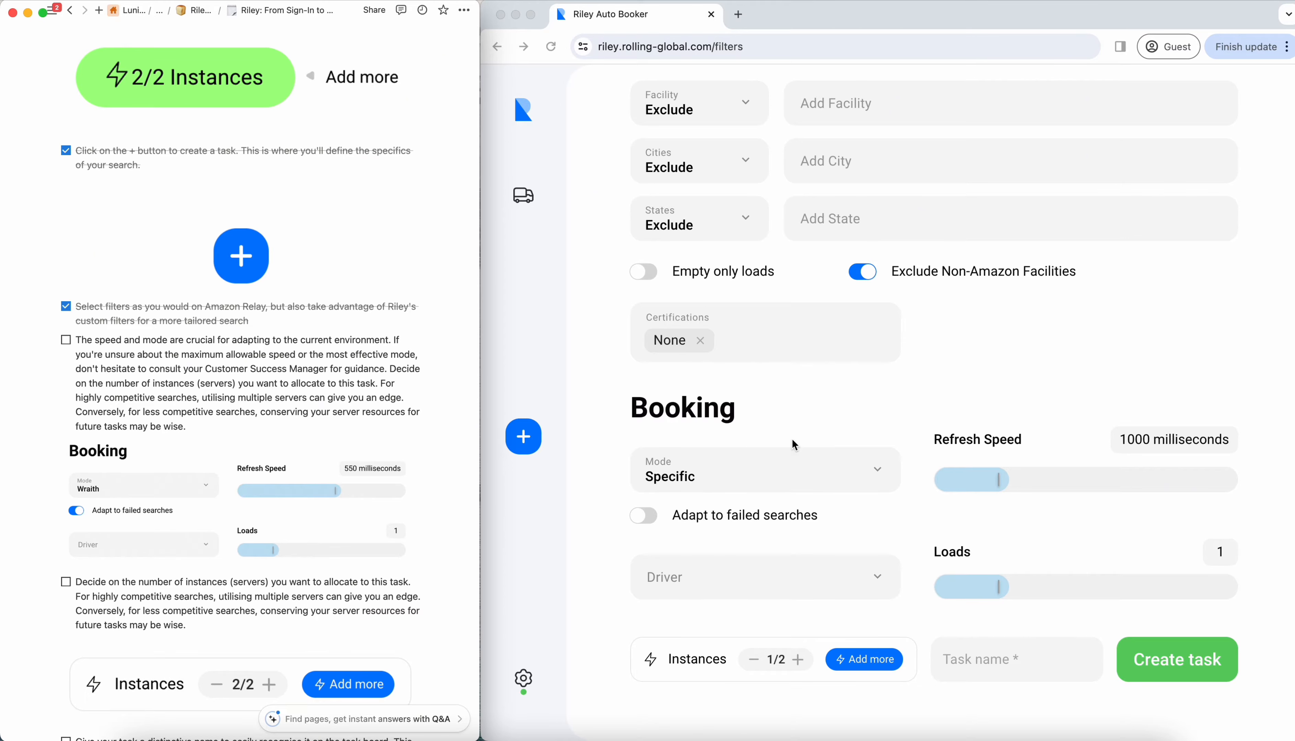
pyautogui.click(792, 440)
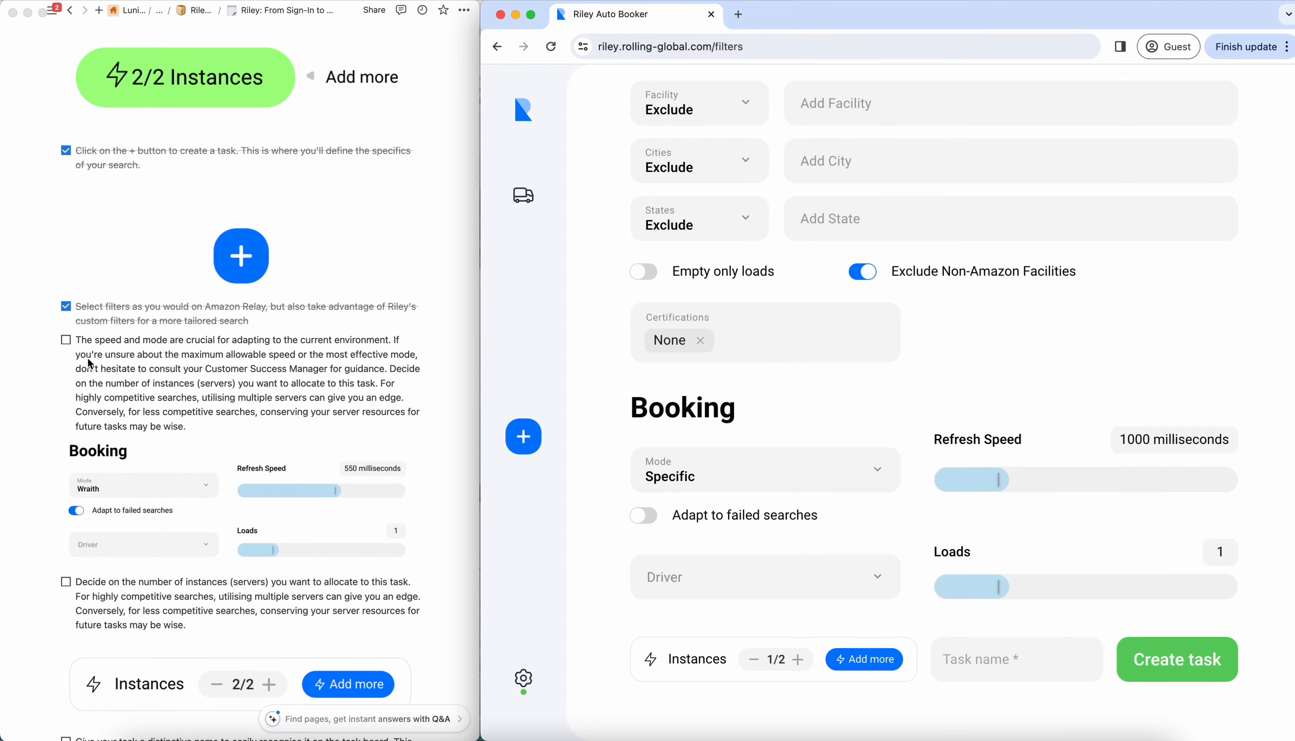
pyautogui.click(65, 339)
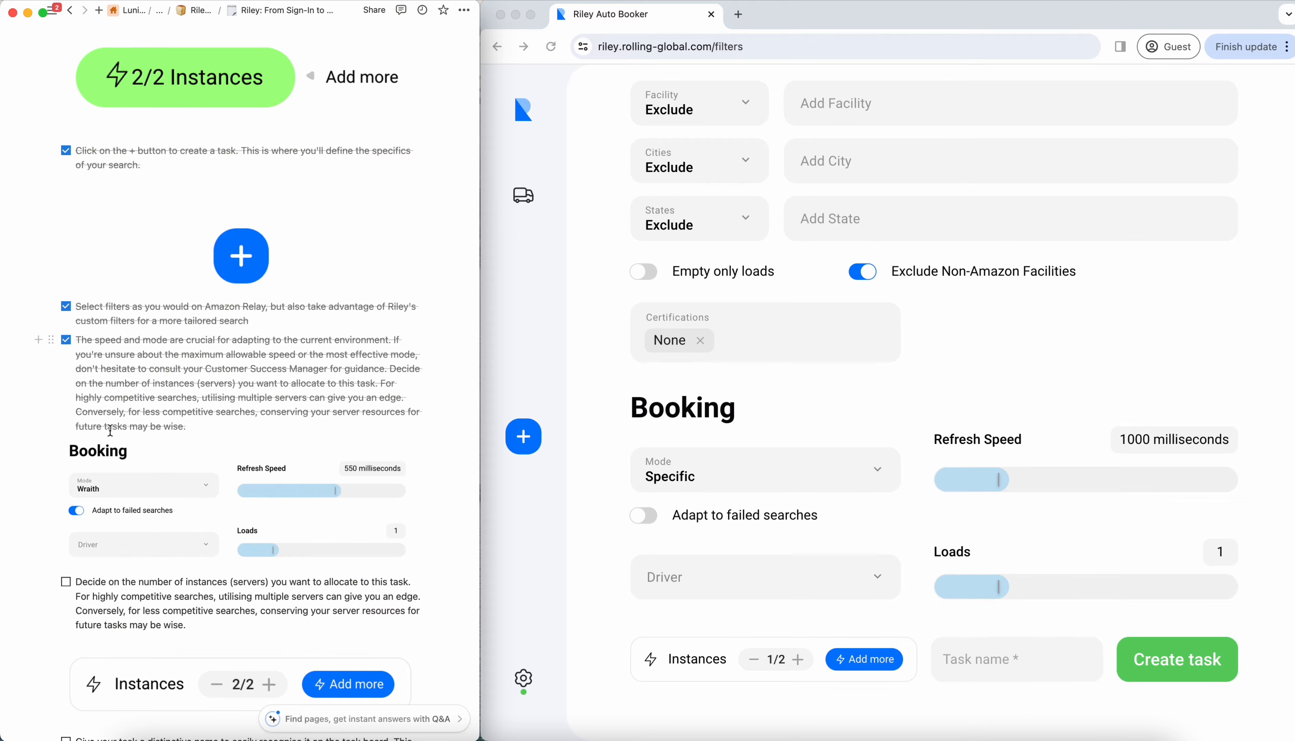
# - Allocate 2 of 2 instances to the task, and check off the checklist item about deciding the number of instances
pyautogui.scroll(-5, 110, 431)
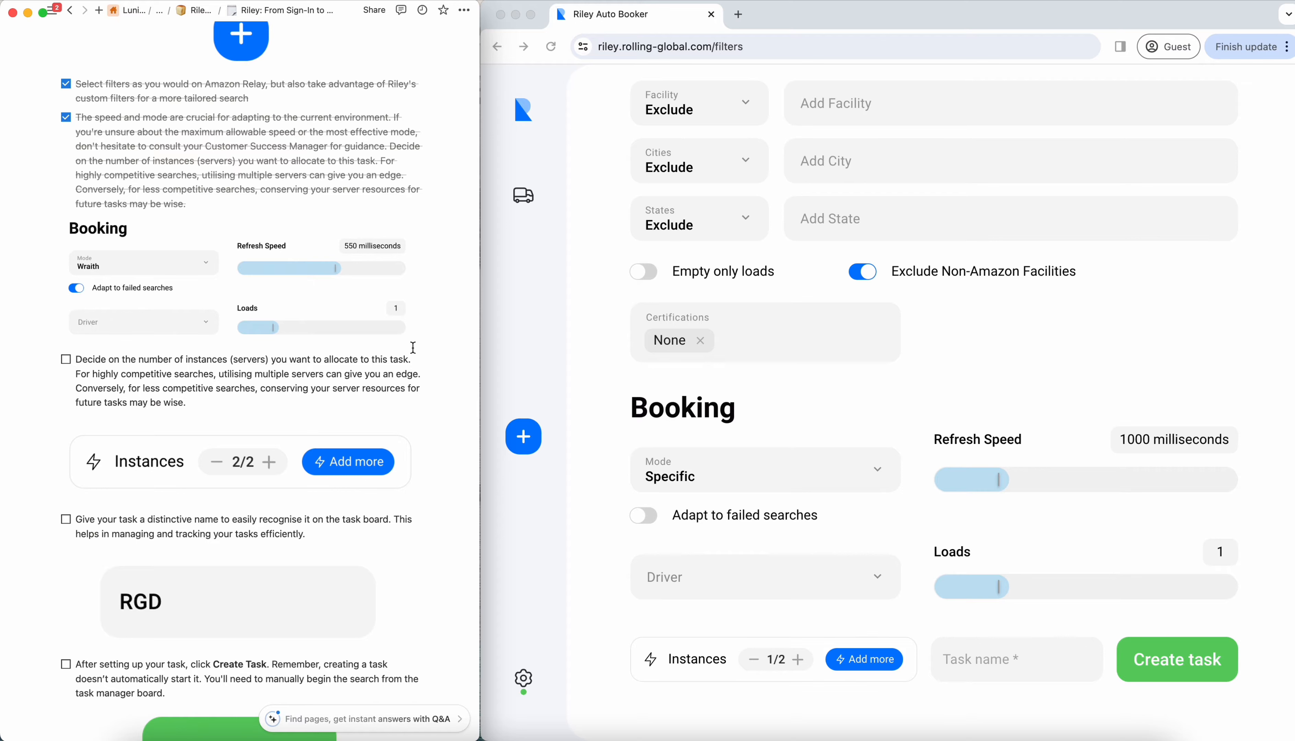
pyautogui.scroll(-1, 785, 644)
pyautogui.click(809, 667)
pyautogui.click(802, 665)
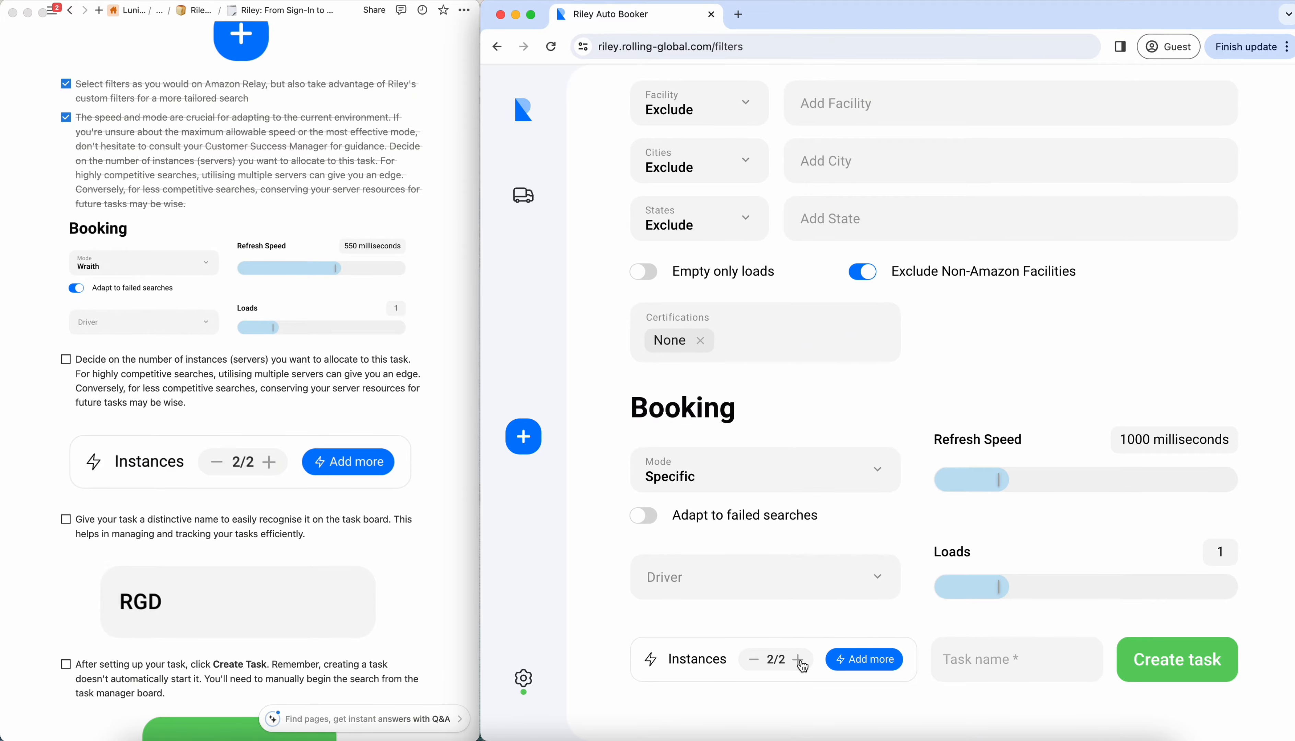
pyautogui.click(800, 669)
pyautogui.click(754, 661)
pyautogui.click(801, 664)
pyautogui.click(66, 359)
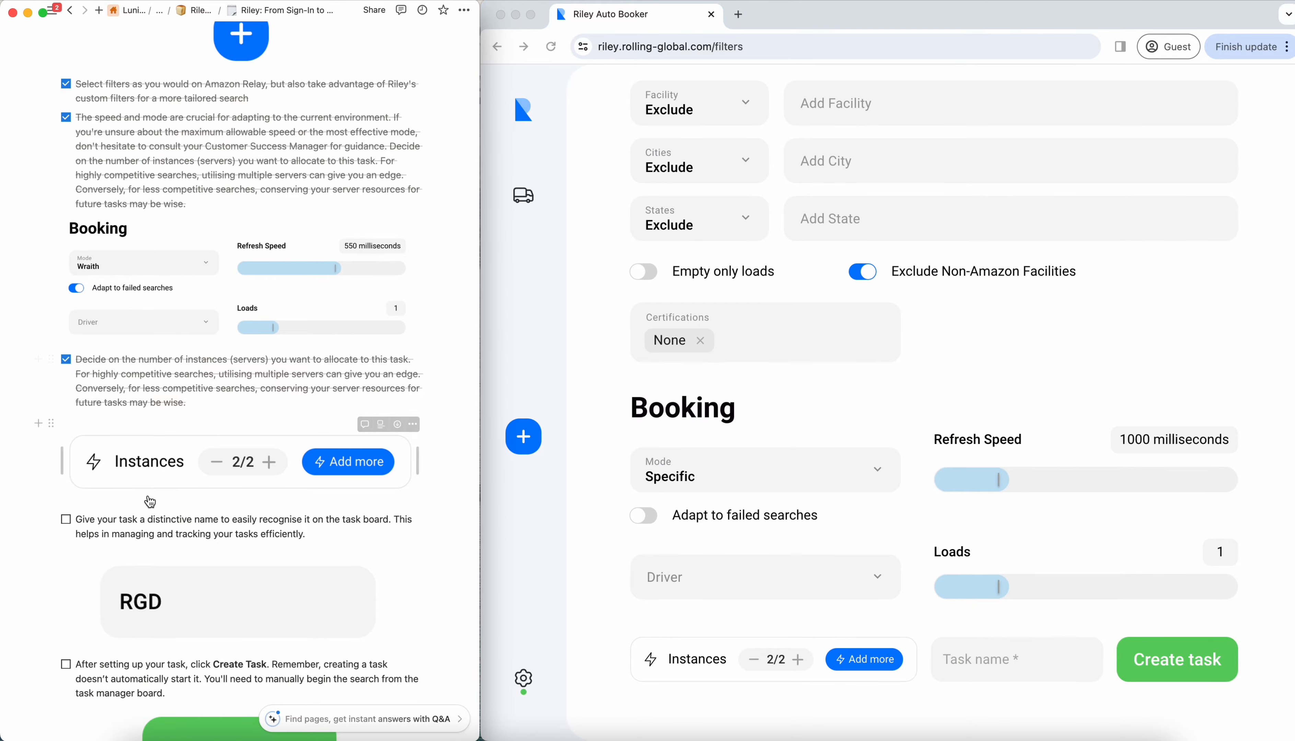
# - Name the task RGD, and check off the checklist item about giving the task a distinctive name
pyautogui.scroll(-4, 150, 502)
pyautogui.click(1035, 658)
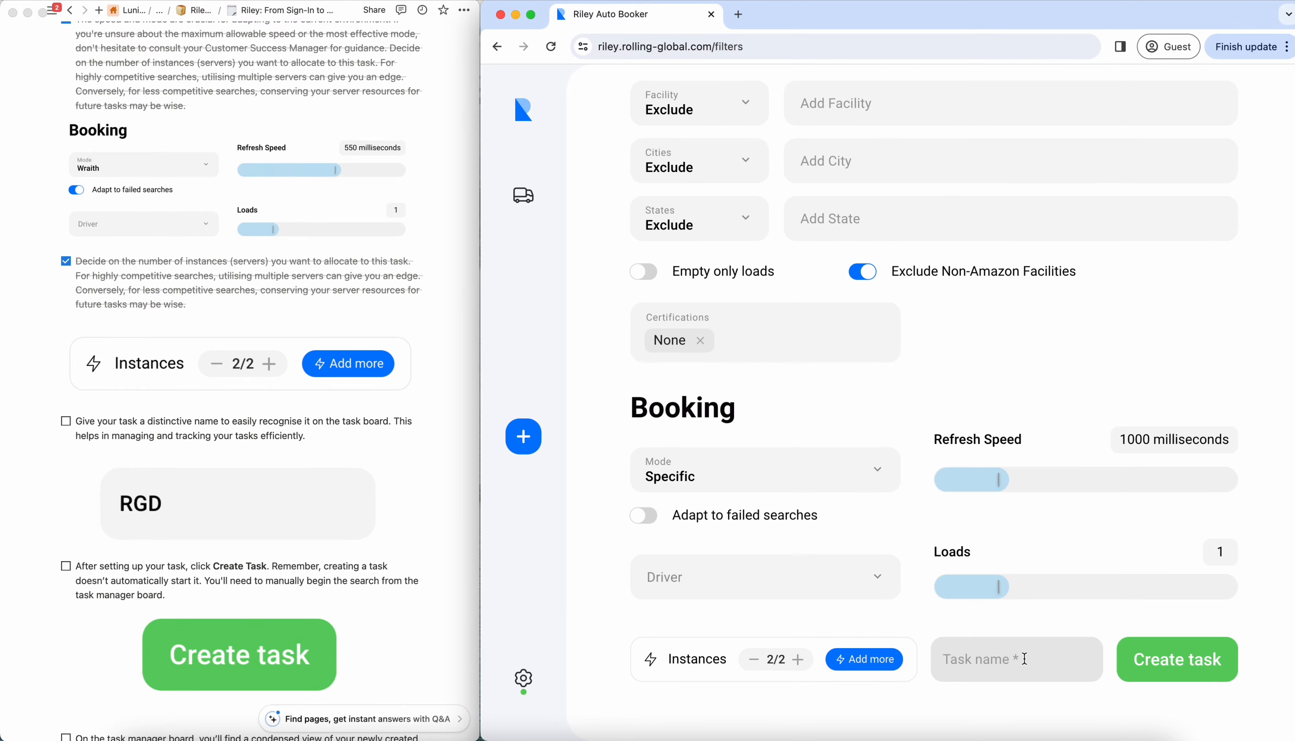
pyautogui.write('RGD')
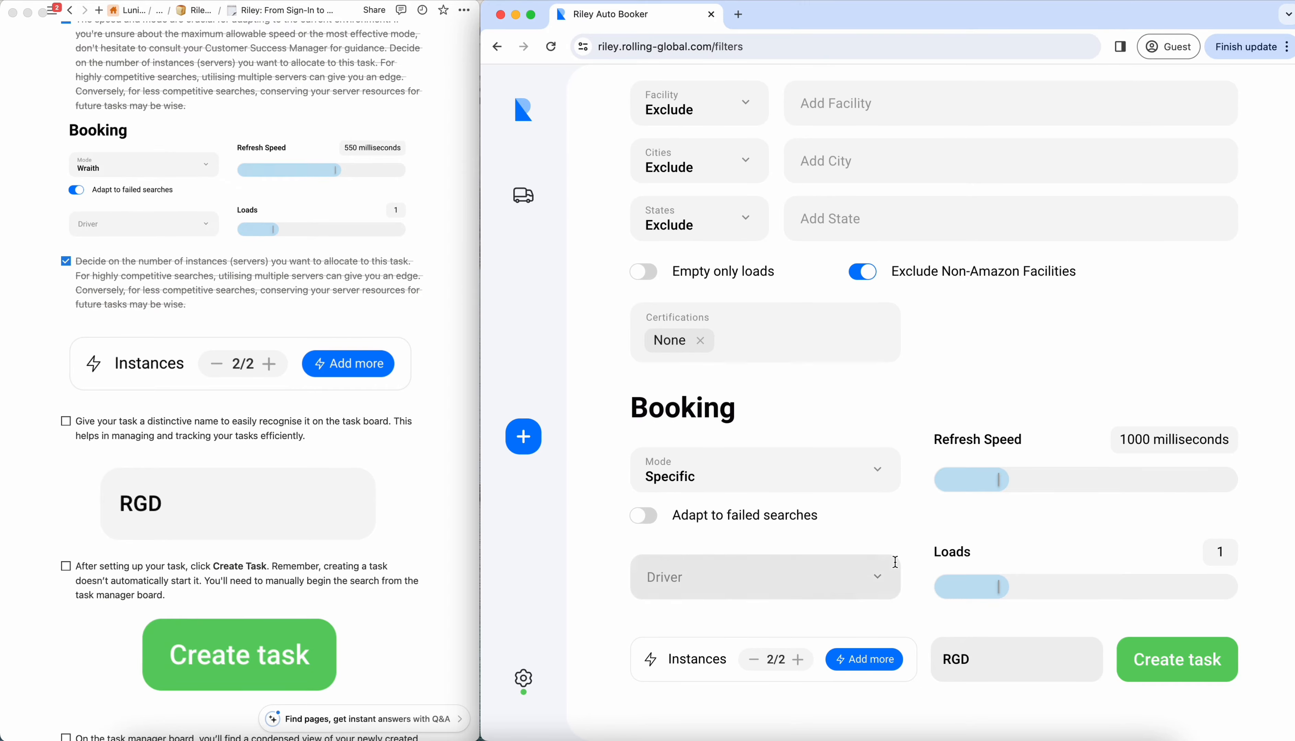
pyautogui.click(65, 421)
pyautogui.click(65, 421)
# - Create the RGD task from the completed filter form
pyautogui.scroll(-5, 160, 514)
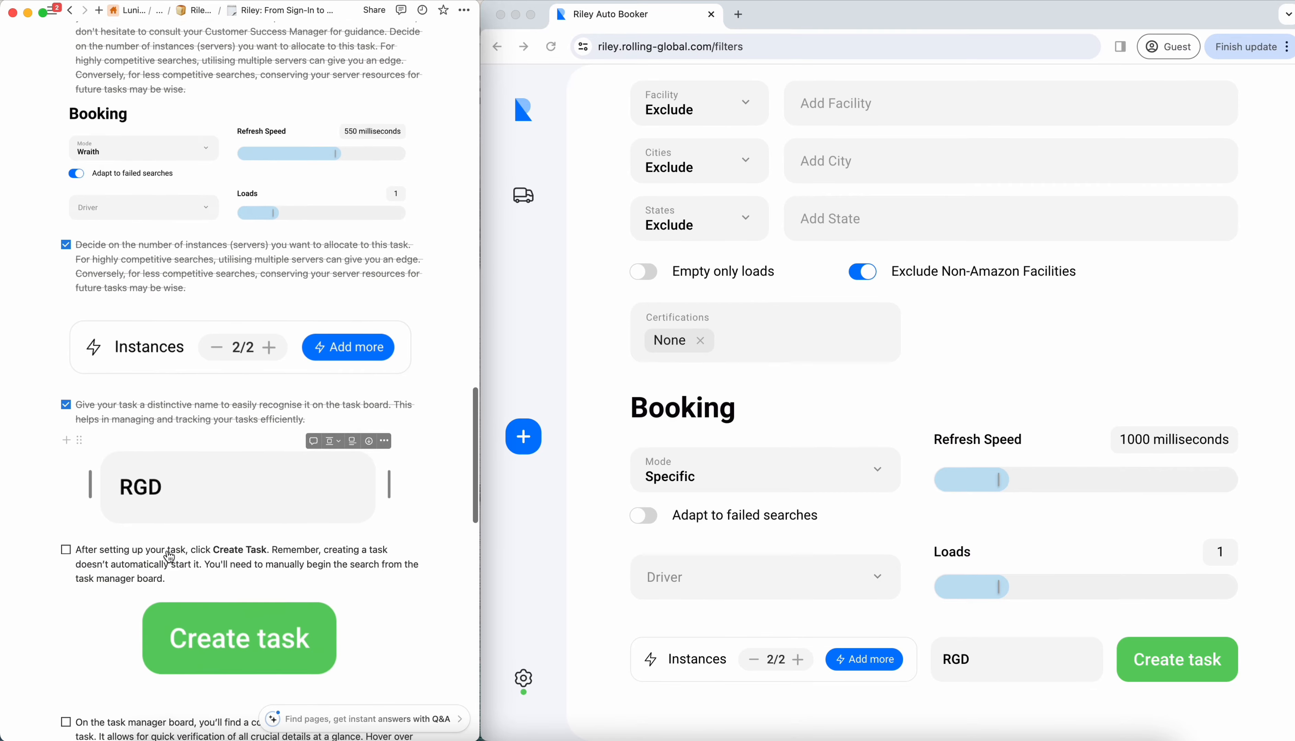
pyautogui.click(1178, 675)
pyautogui.click(1177, 662)
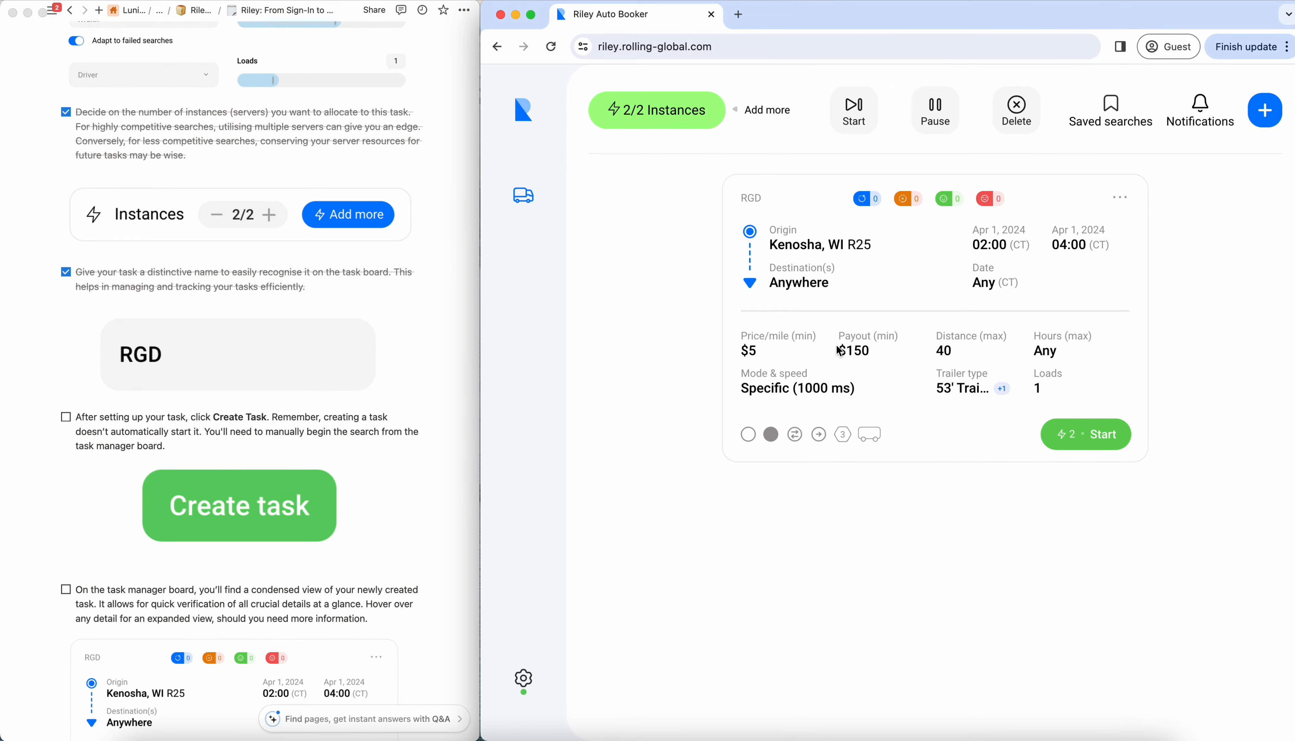
# - Check off the checklist items about creating the task and verifying its condensed view on the task manager board
pyautogui.click(66, 417)
pyautogui.scroll(-2, 162, 513)
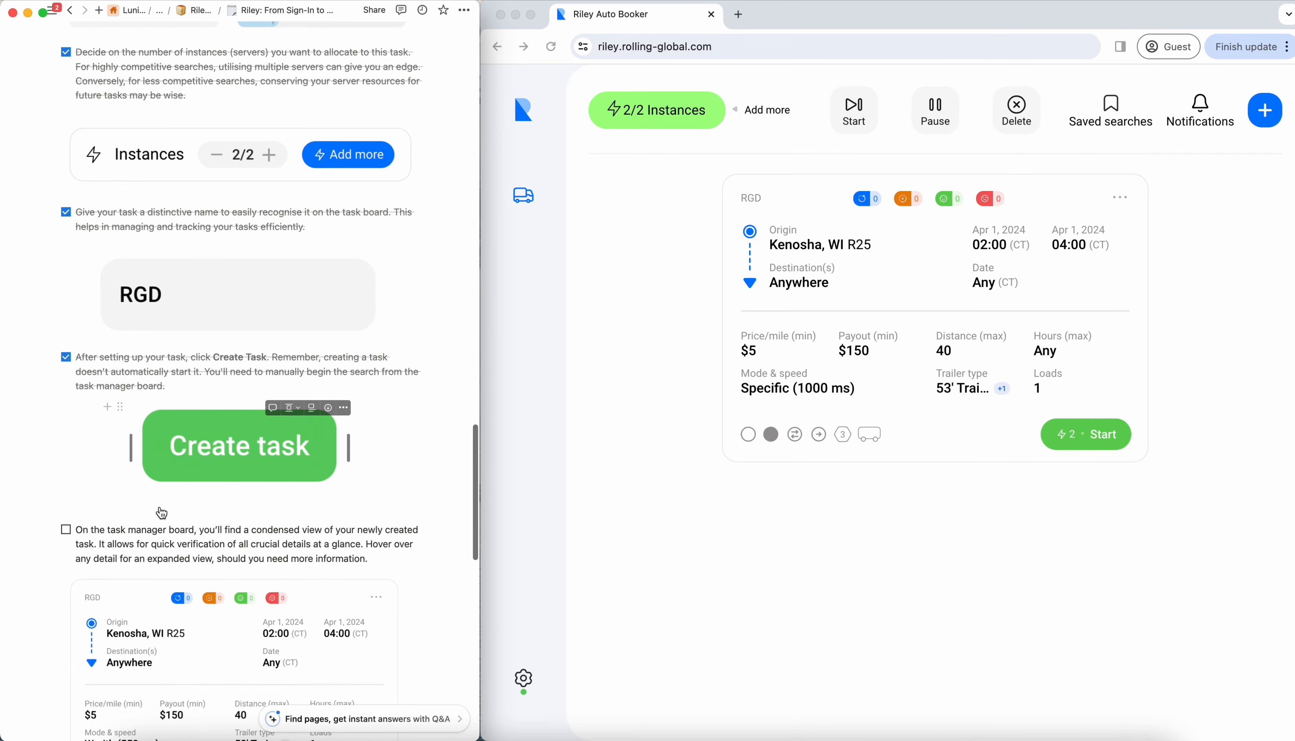
pyautogui.scroll(-5, 162, 513)
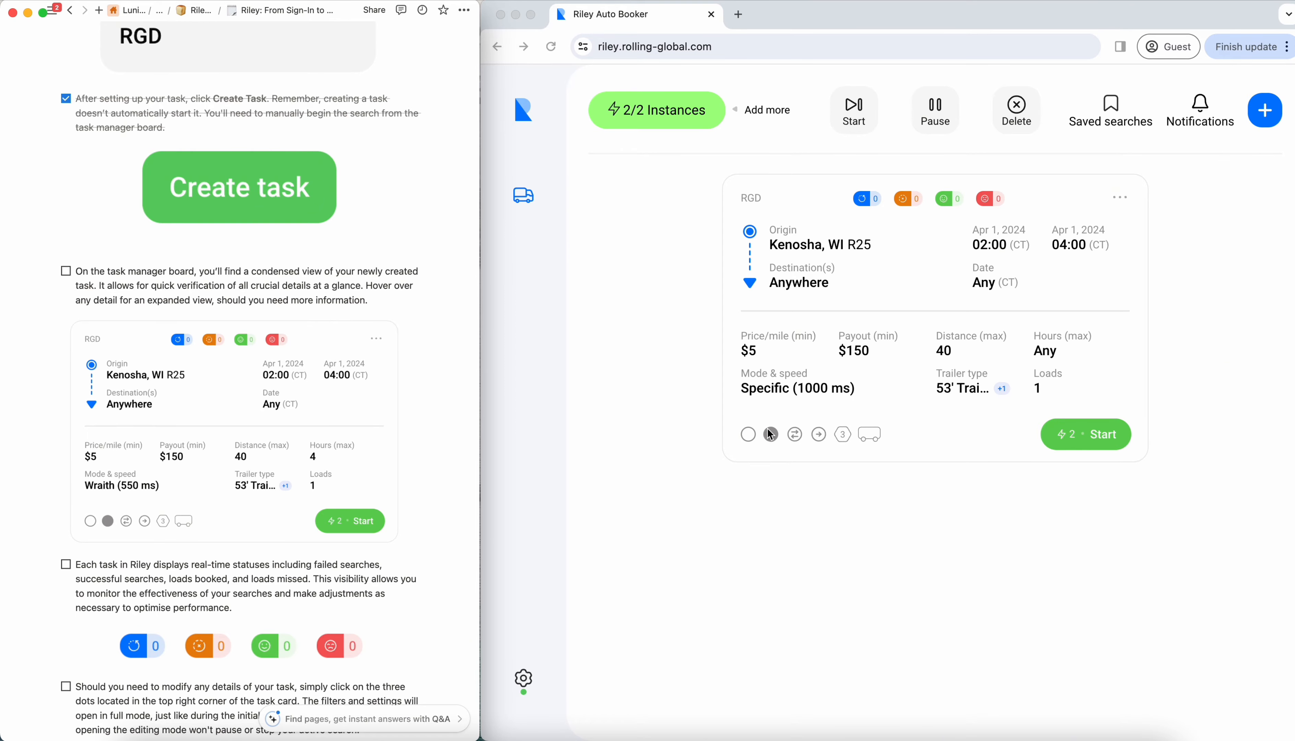
pyautogui.click(740, 511)
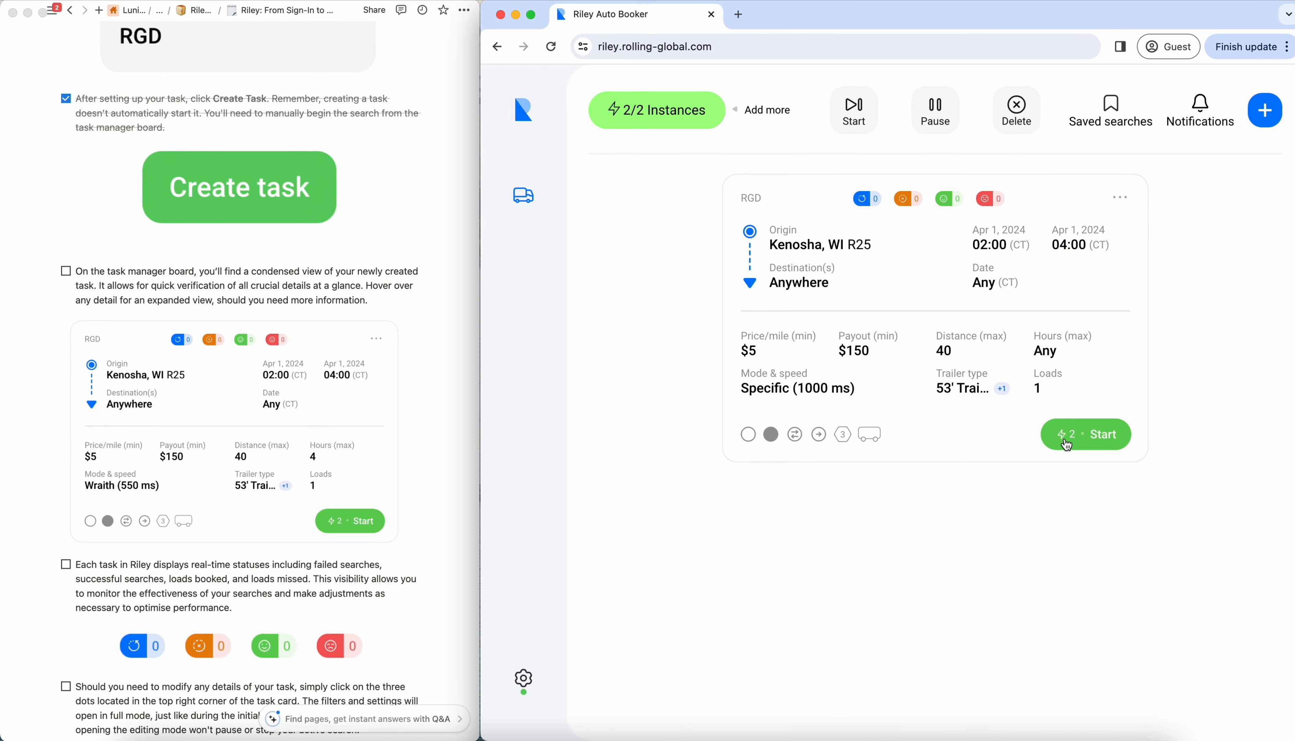
pyautogui.scroll(-5, 46, 121)
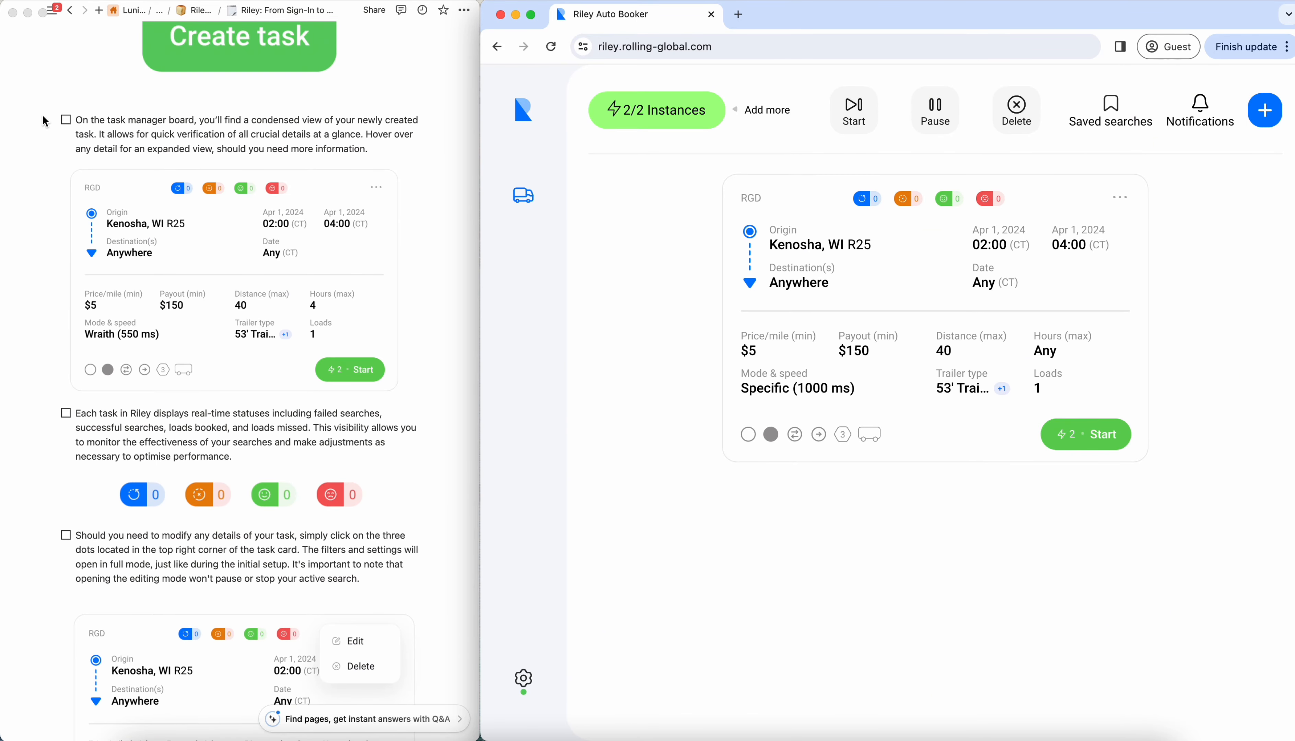
pyautogui.click(66, 120)
pyautogui.click(66, 120)
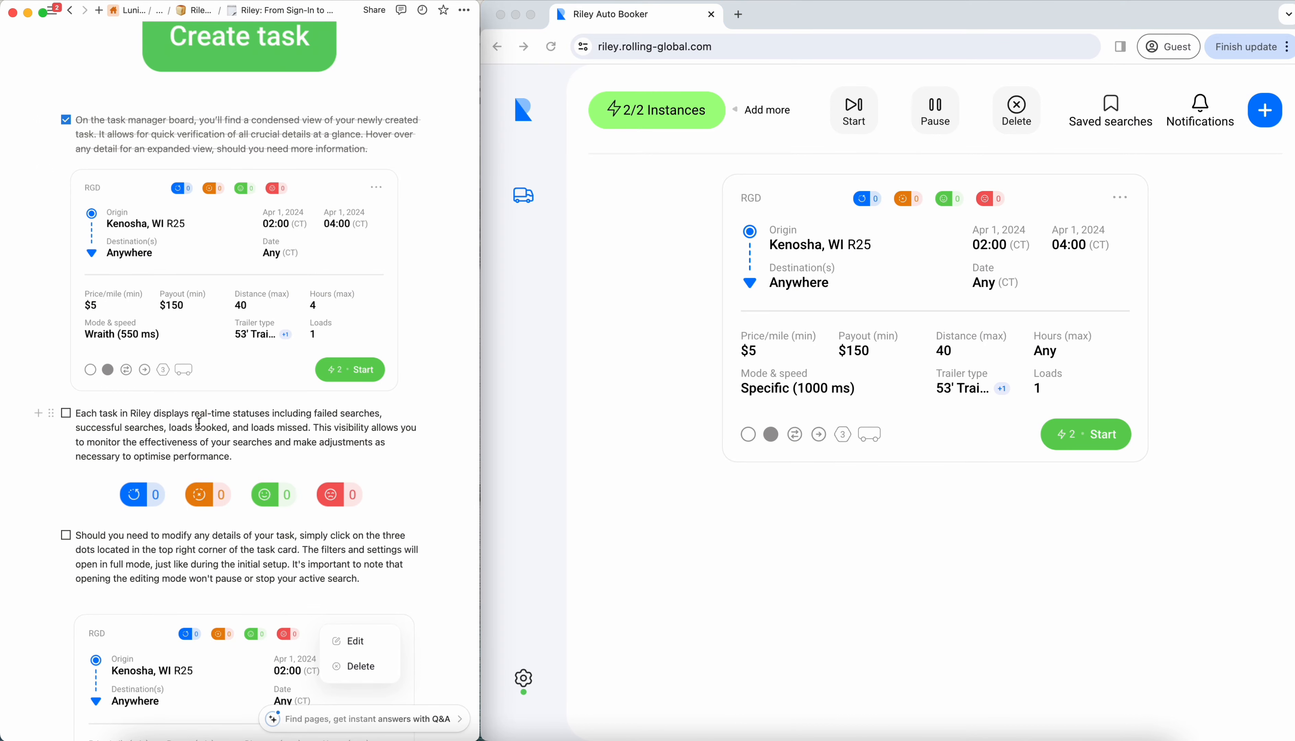
# - Review the status counters on the RGD task card, and check off the checklist item about real-time statuses
pyautogui.scroll(-1, 200, 423)
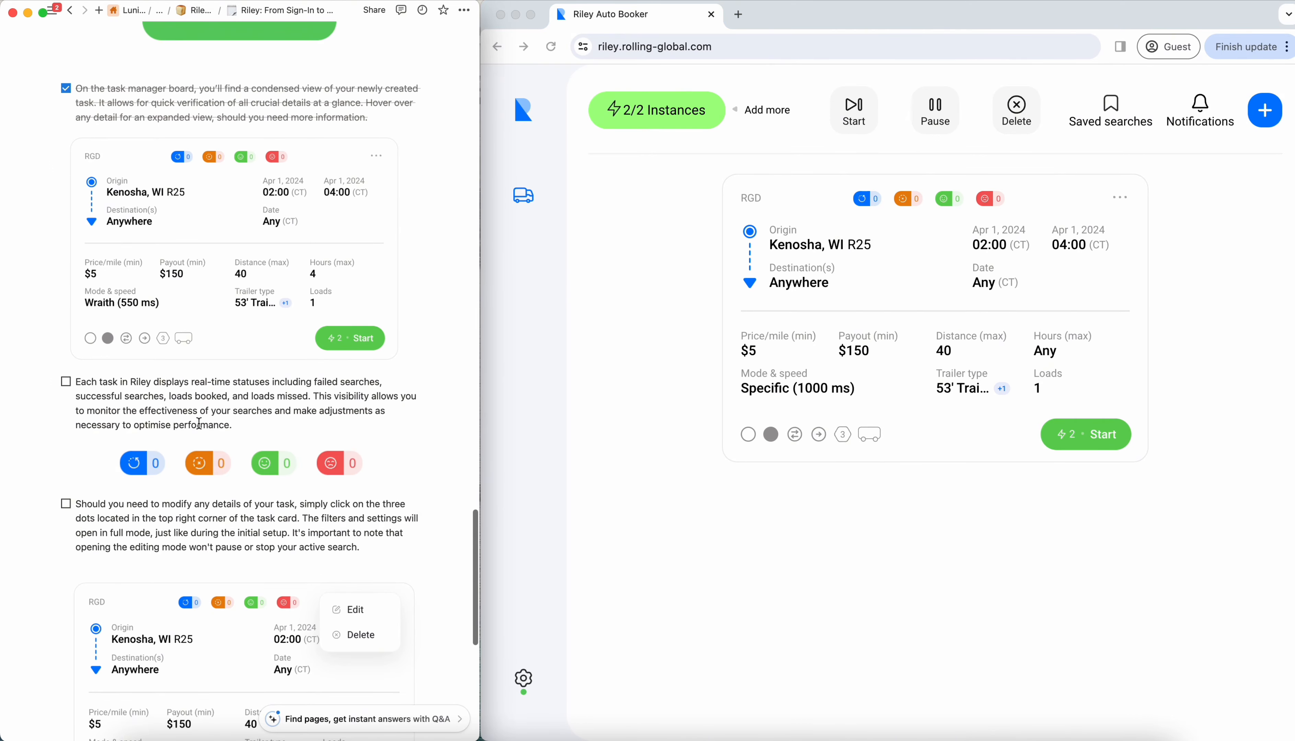
pyautogui.click(883, 224)
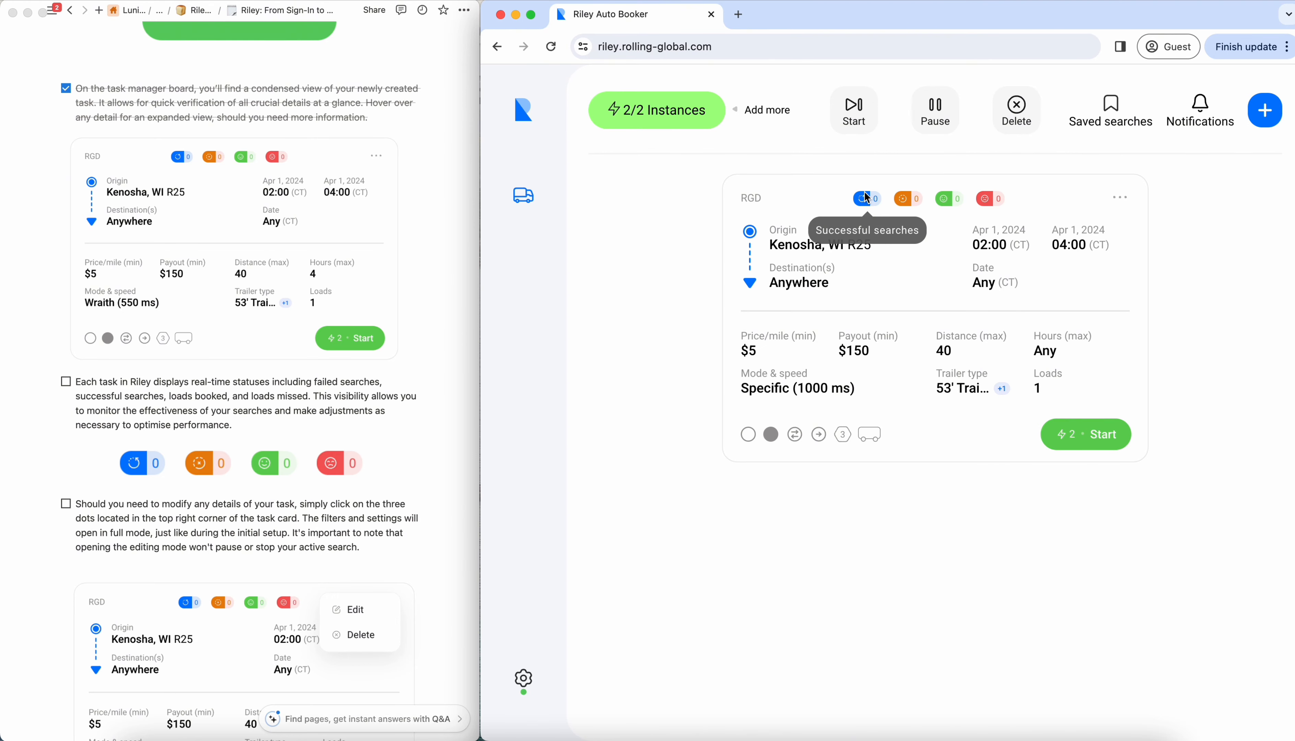
pyautogui.click(66, 381)
pyautogui.click(66, 382)
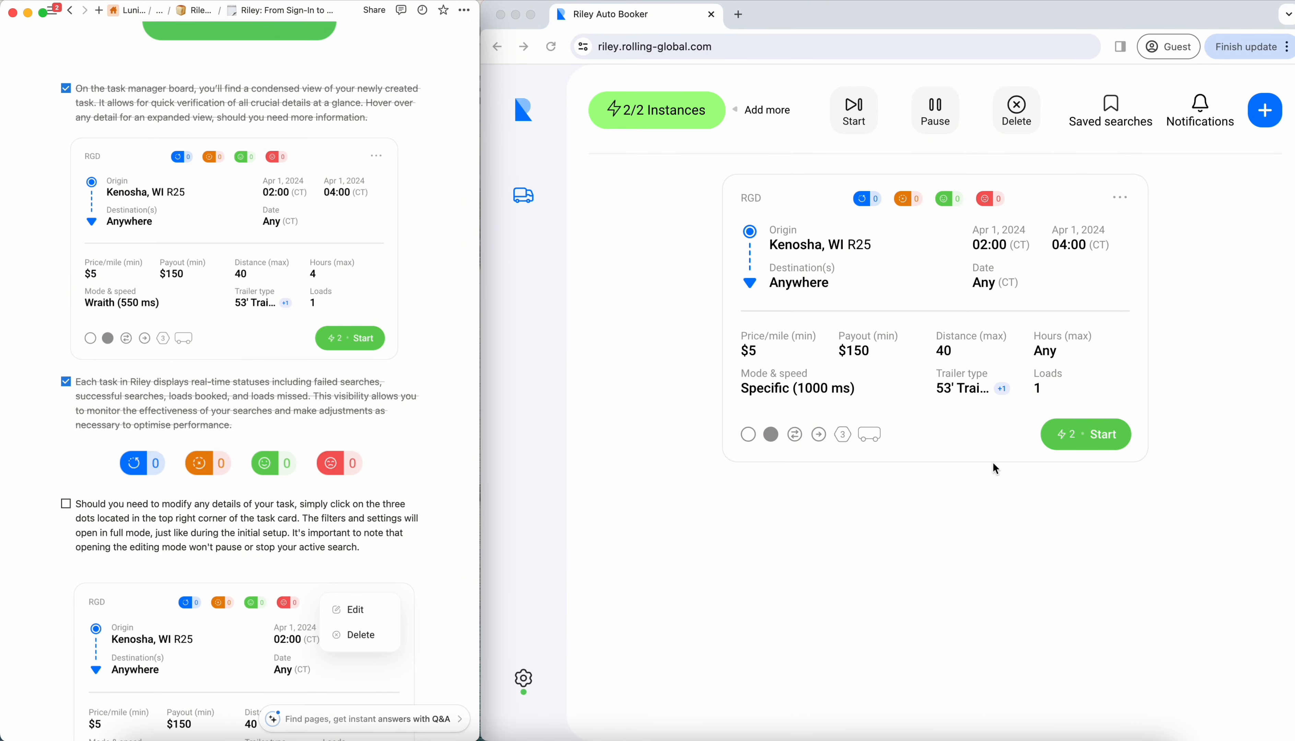
# - Start the RGD task's load search with its 2 instances, and dismiss the notification
pyautogui.click(1069, 443)
pyautogui.click(1088, 444)
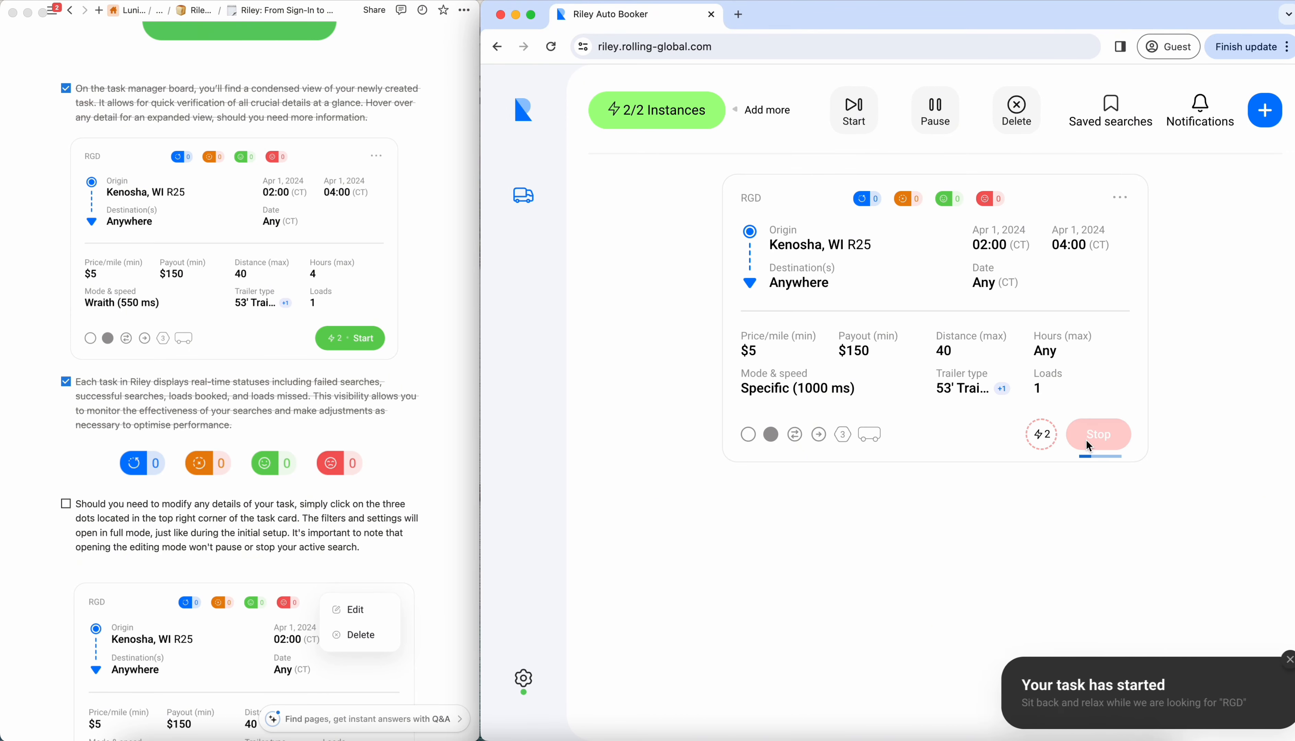
pyautogui.click(1276, 660)
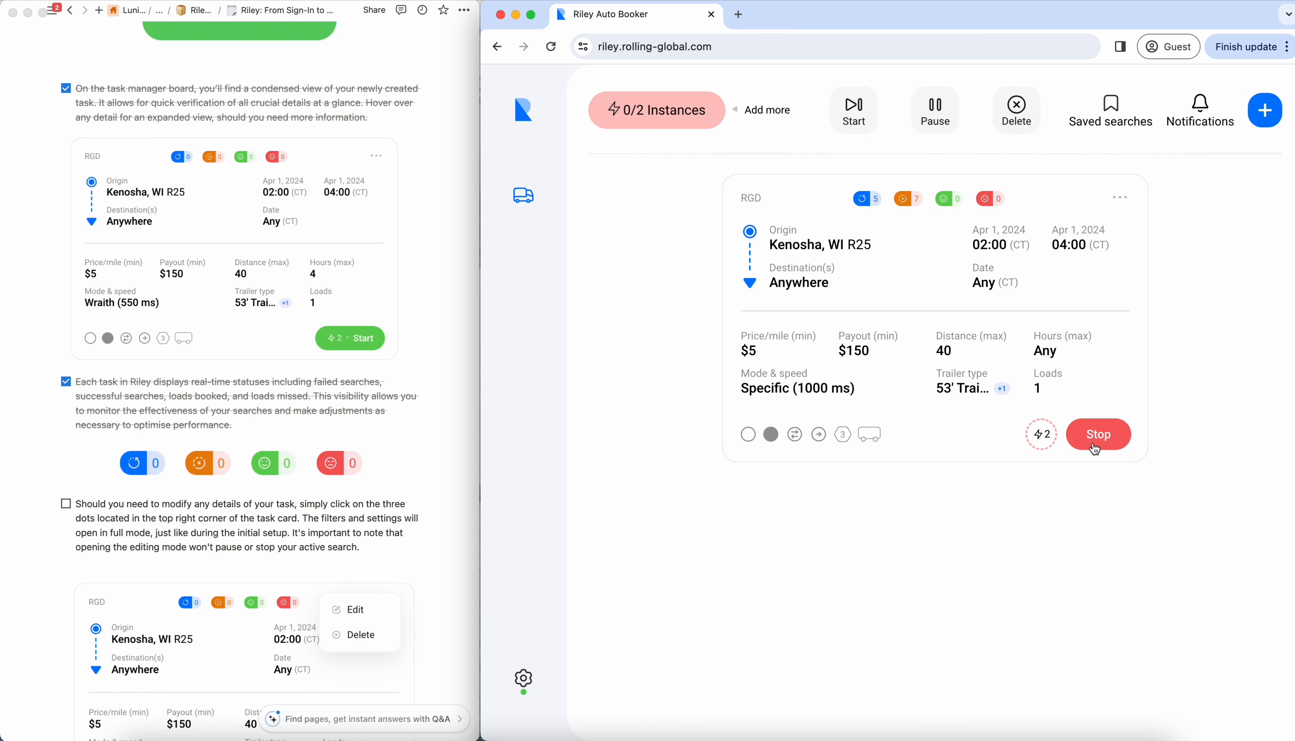
# - Inspect the failed searches counter on the RGD card, stop the running task, and dismiss the notification
pyautogui.moveTo(912, 205)
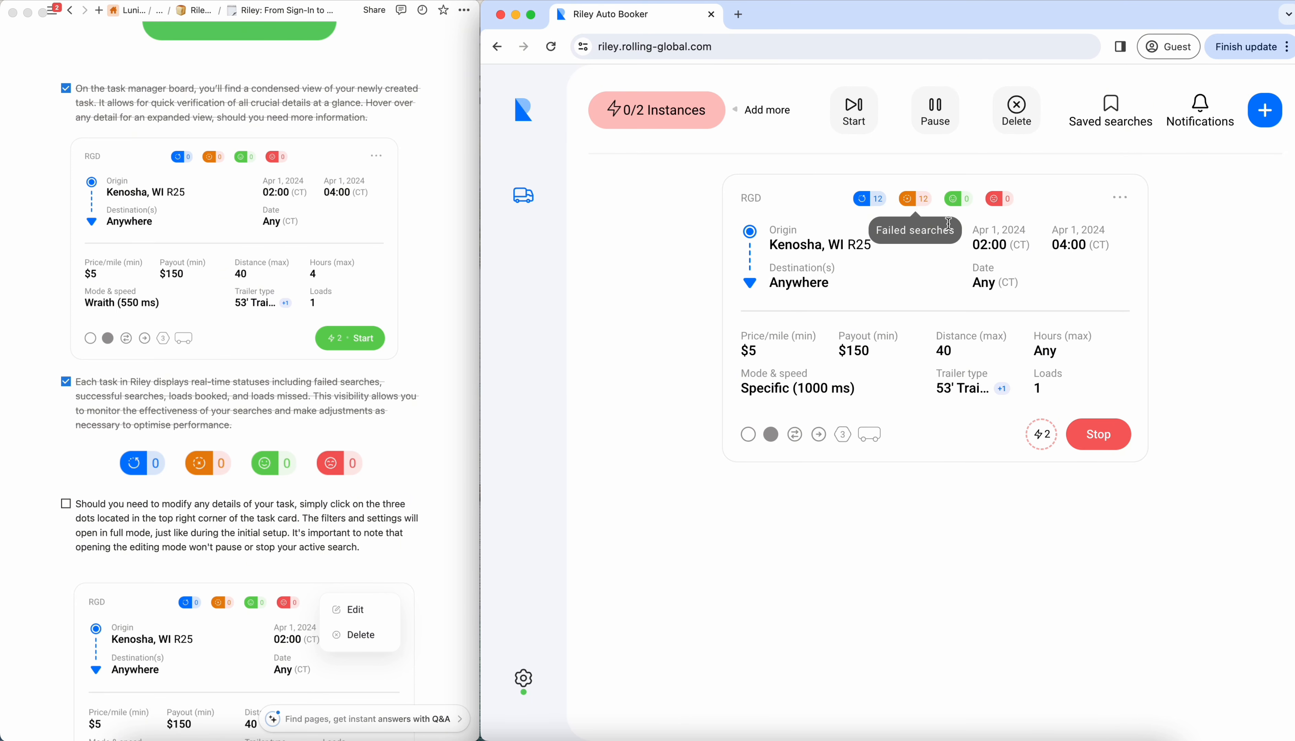
pyautogui.click(1096, 441)
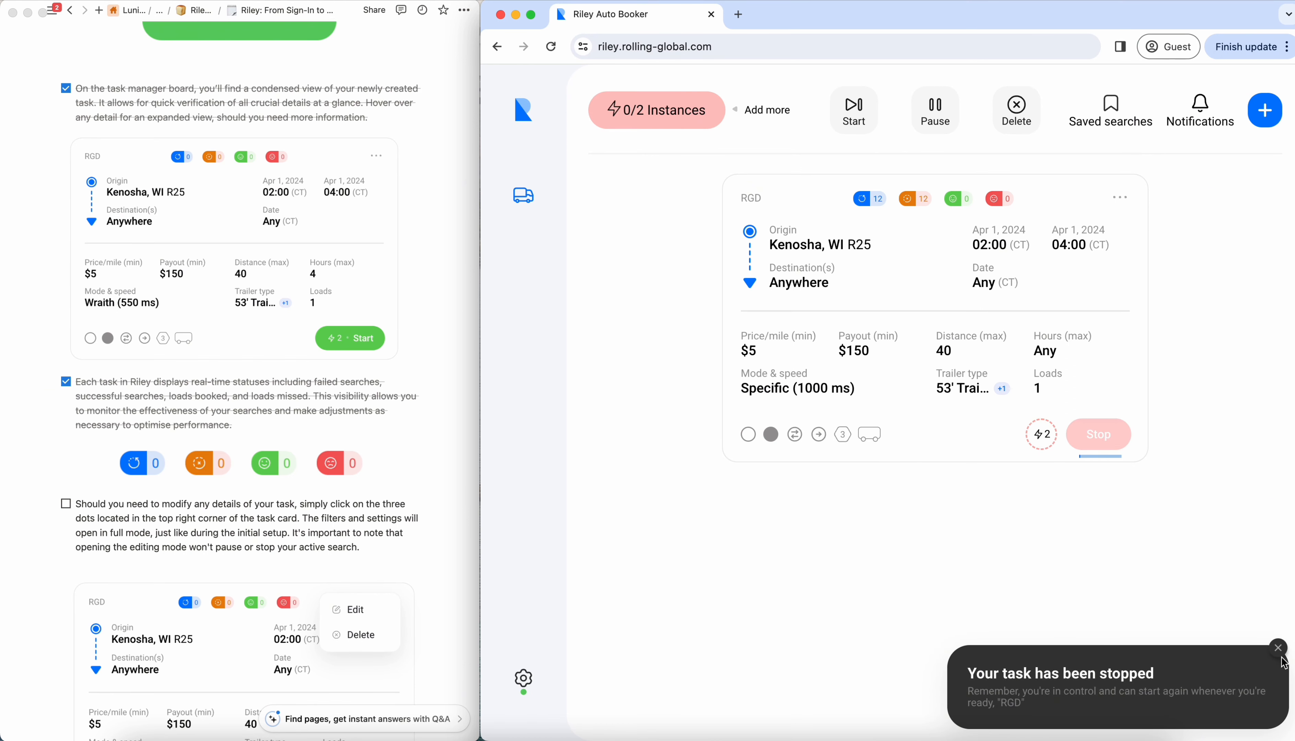
pyautogui.click(1278, 648)
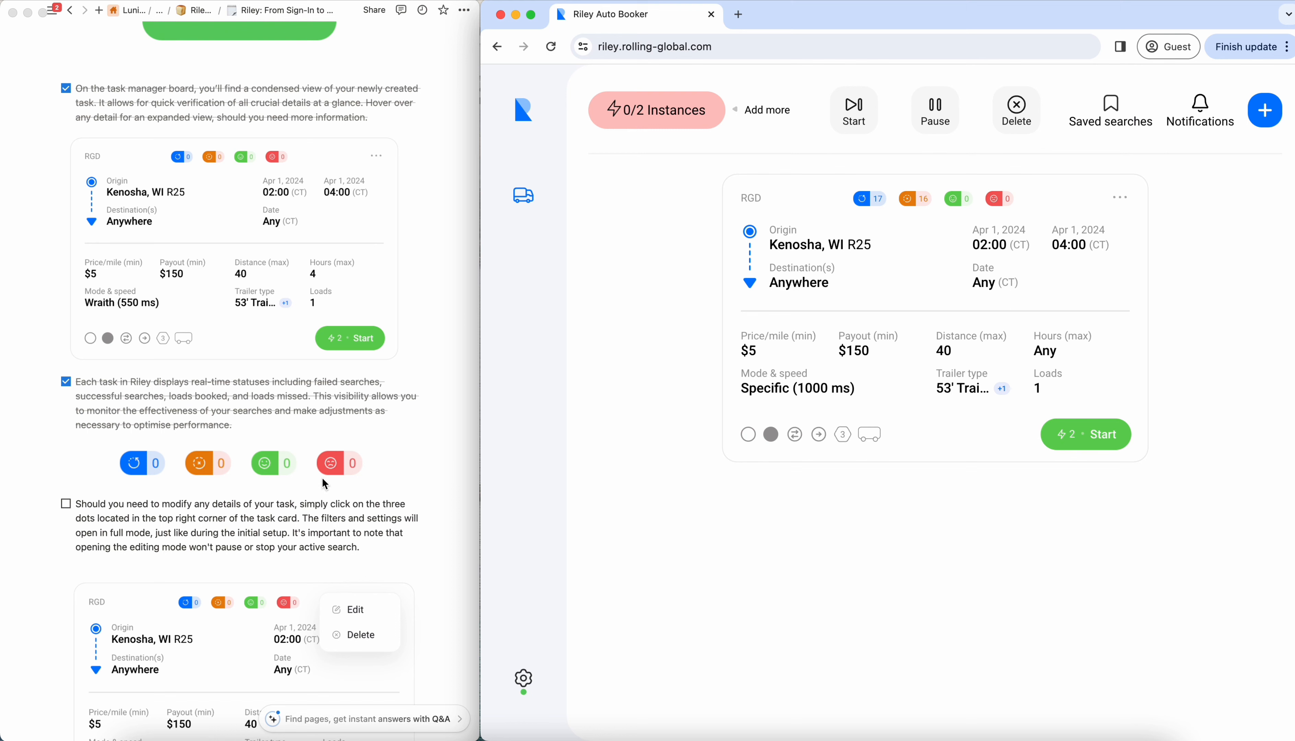
# - Open the RGD task for editing, update it without changing its filters or booking settings, and dismiss the notification
pyautogui.scroll(-4, 325, 484)
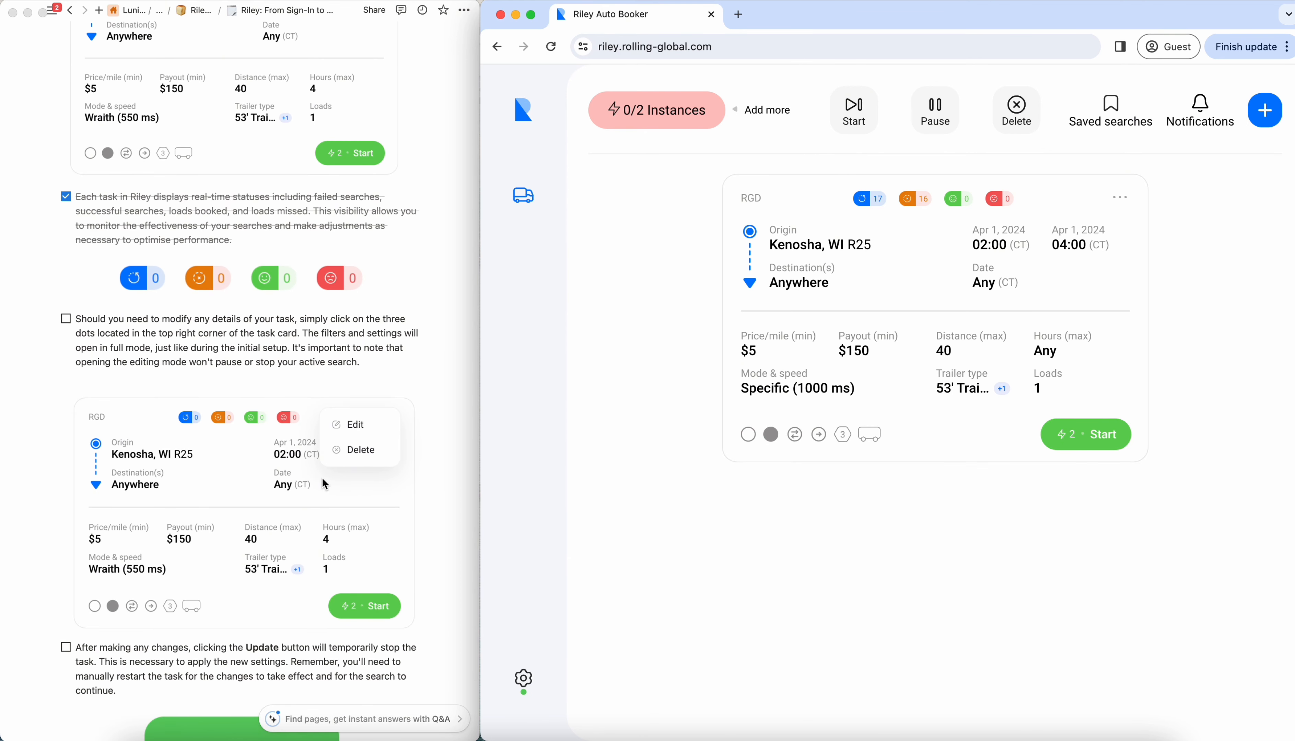
pyautogui.click(1126, 204)
pyautogui.click(1132, 207)
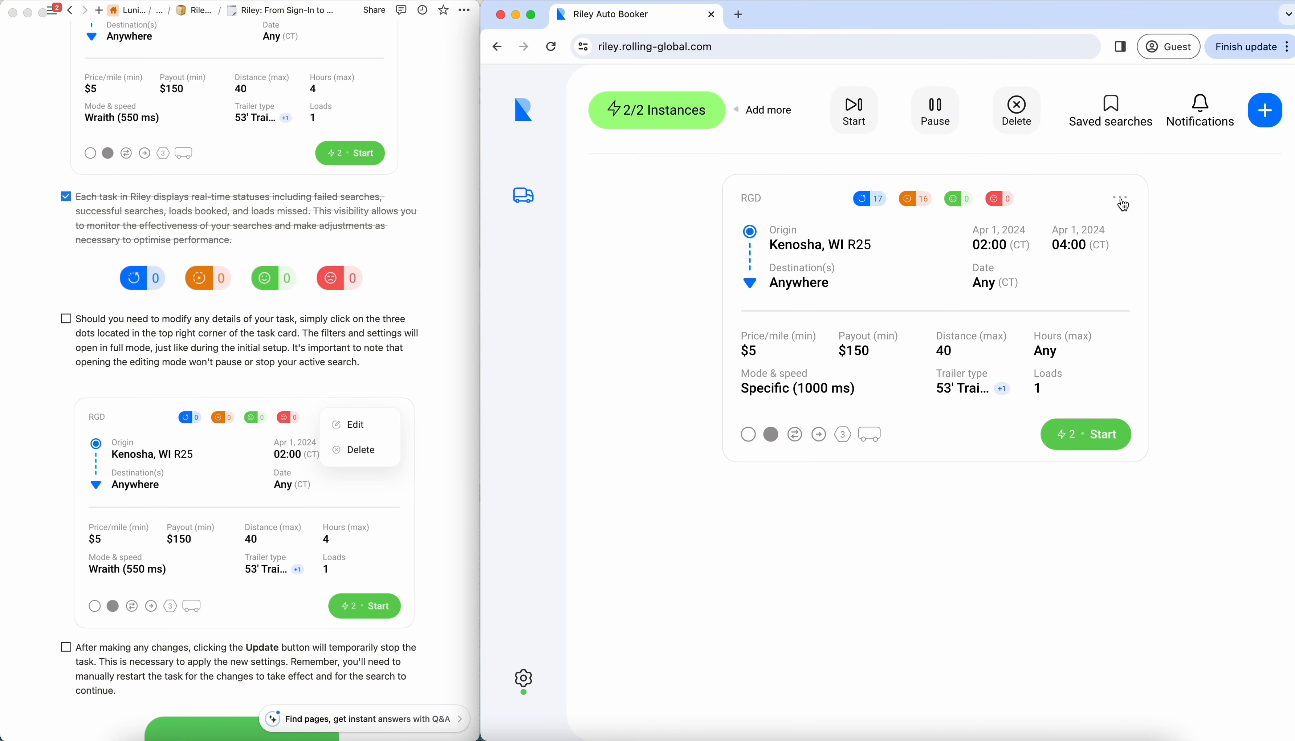
pyautogui.click(1122, 203)
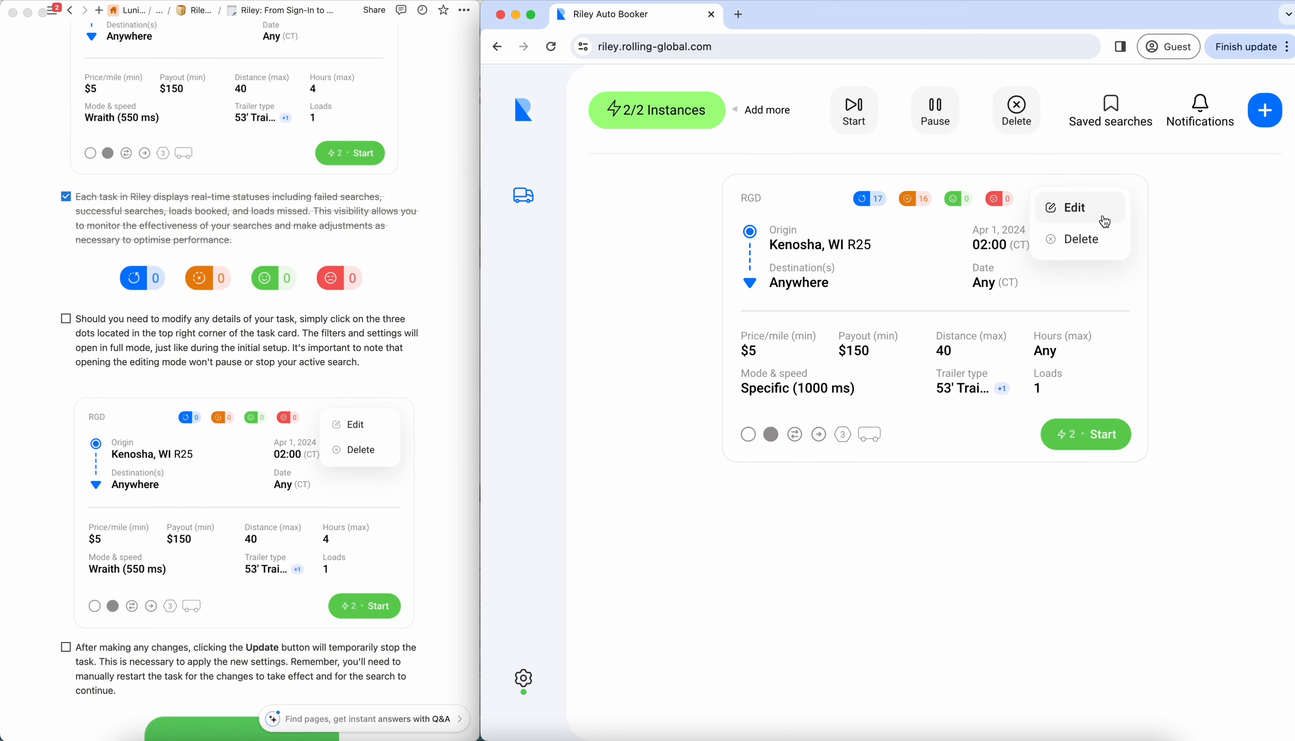
pyautogui.click(1105, 218)
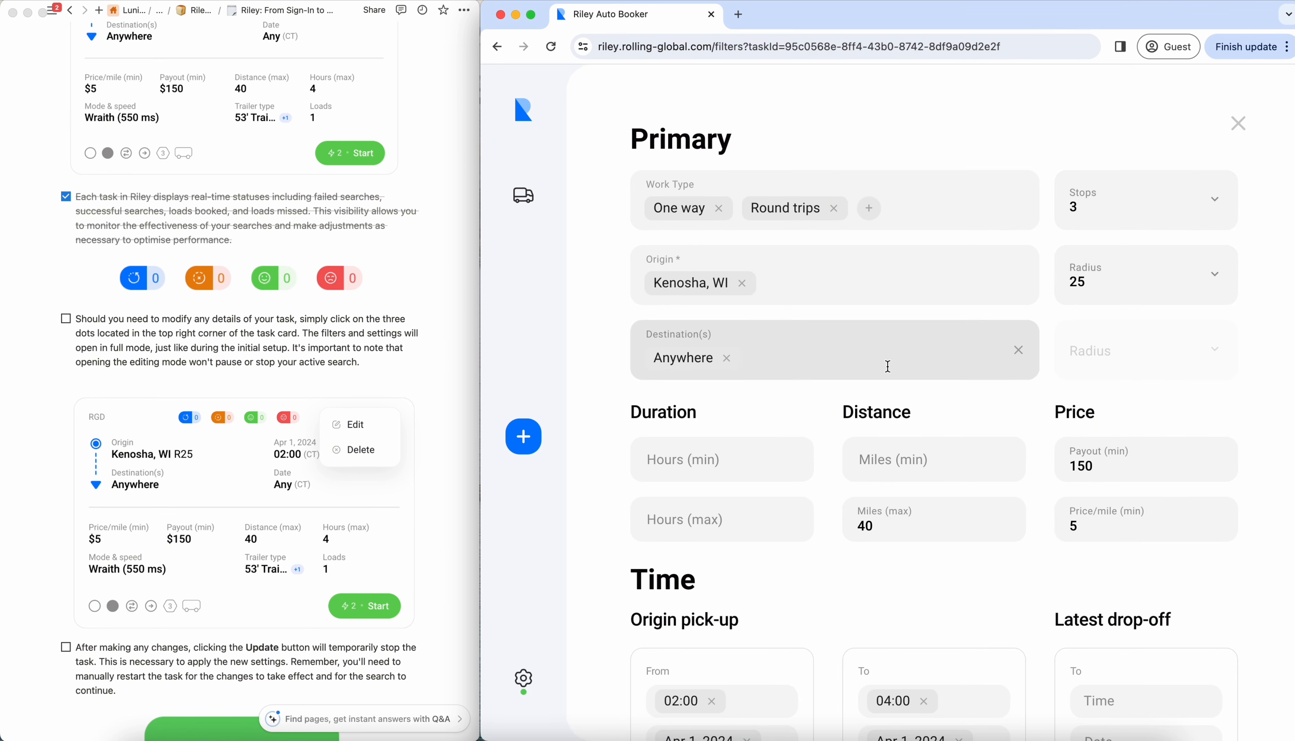
pyautogui.scroll(-15, 809, 425)
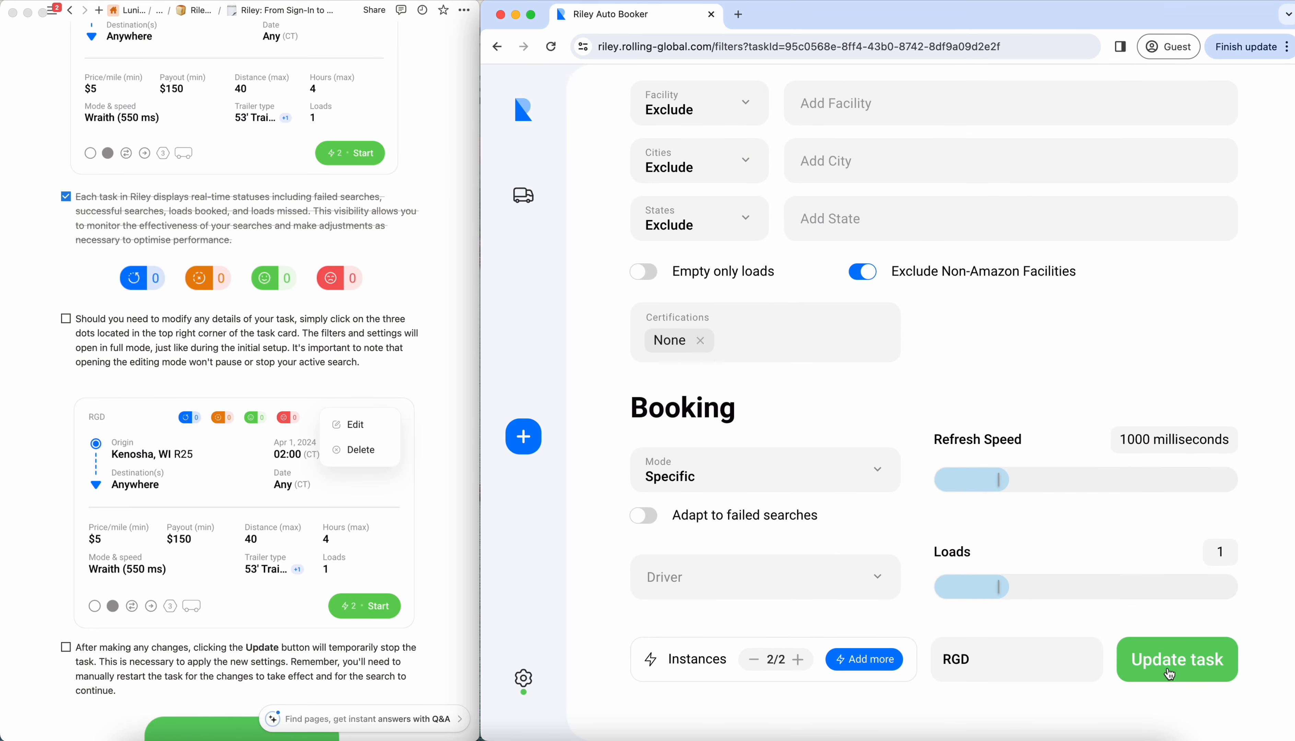
pyautogui.click(1152, 677)
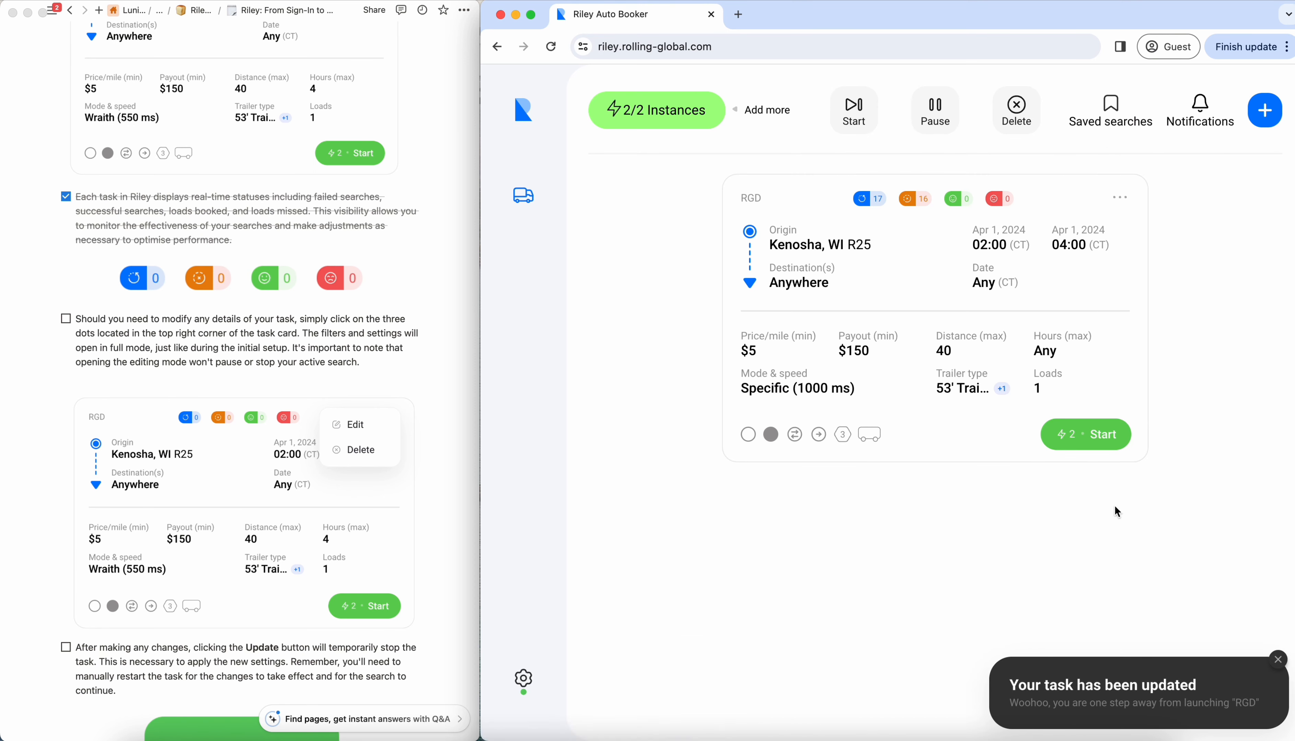
pyautogui.click(1277, 660)
# - Check off the checklist items about applying changes with Update and about modifying the task's details
pyautogui.scroll(-5, 288, 609)
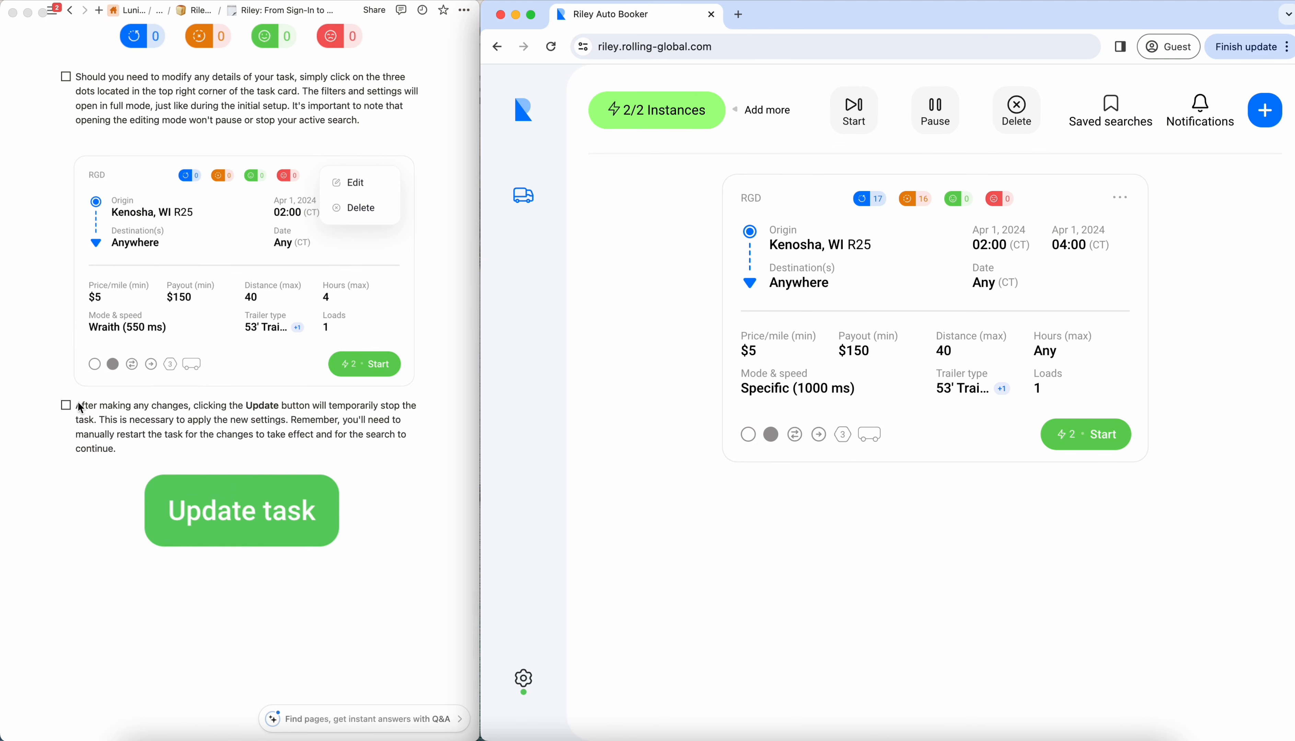
pyautogui.click(66, 406)
pyautogui.click(66, 405)
pyautogui.scroll(4, 105, 325)
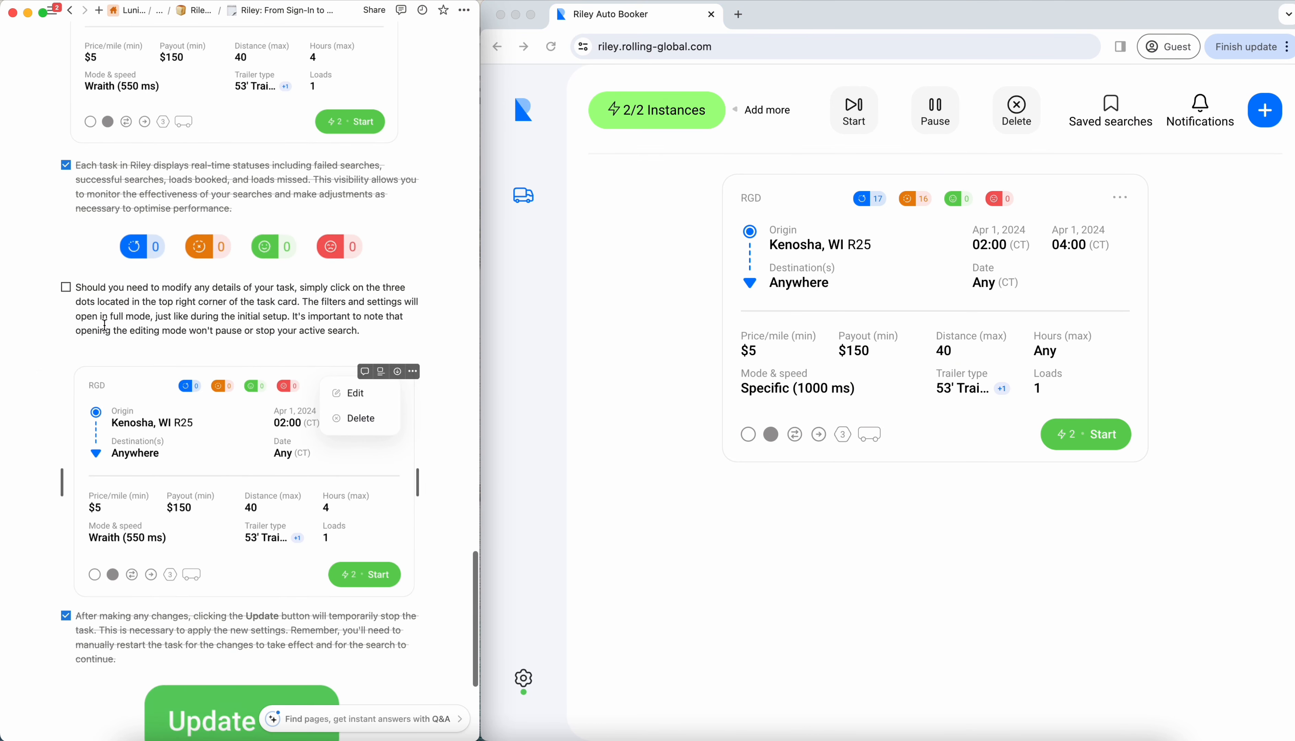
pyautogui.click(66, 287)
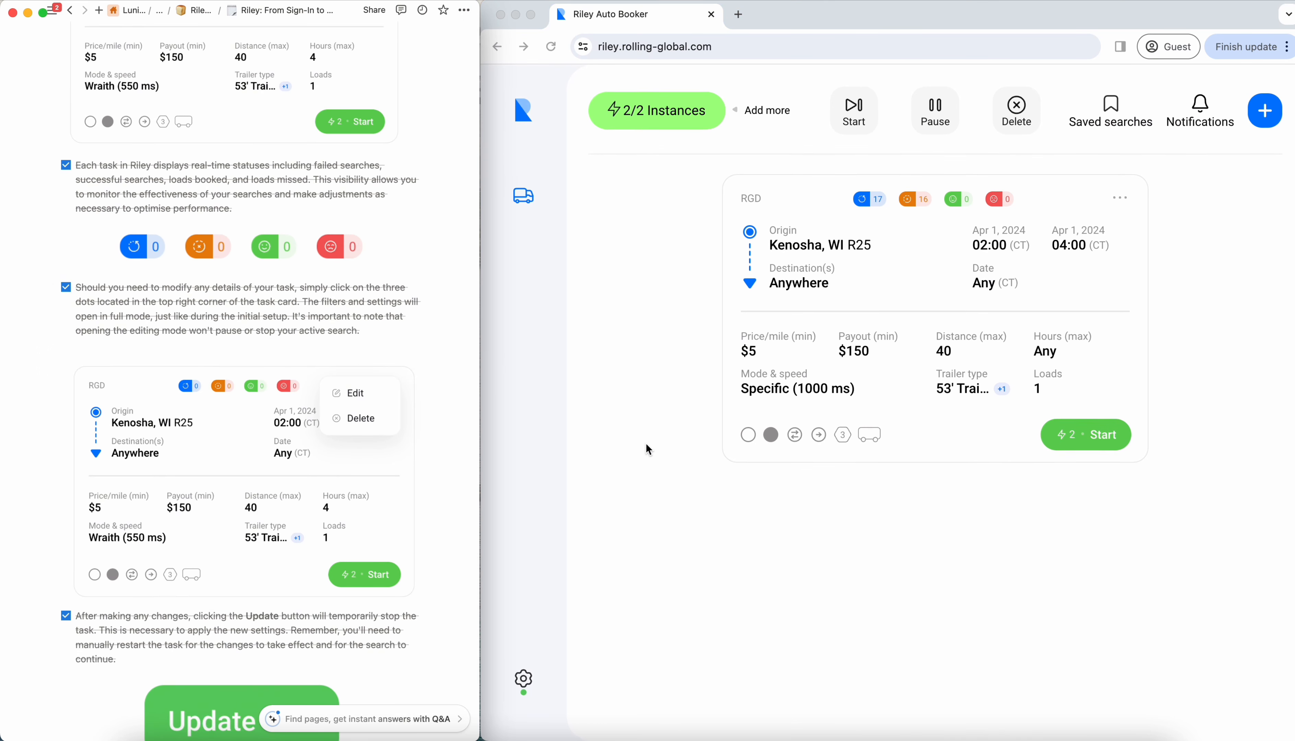